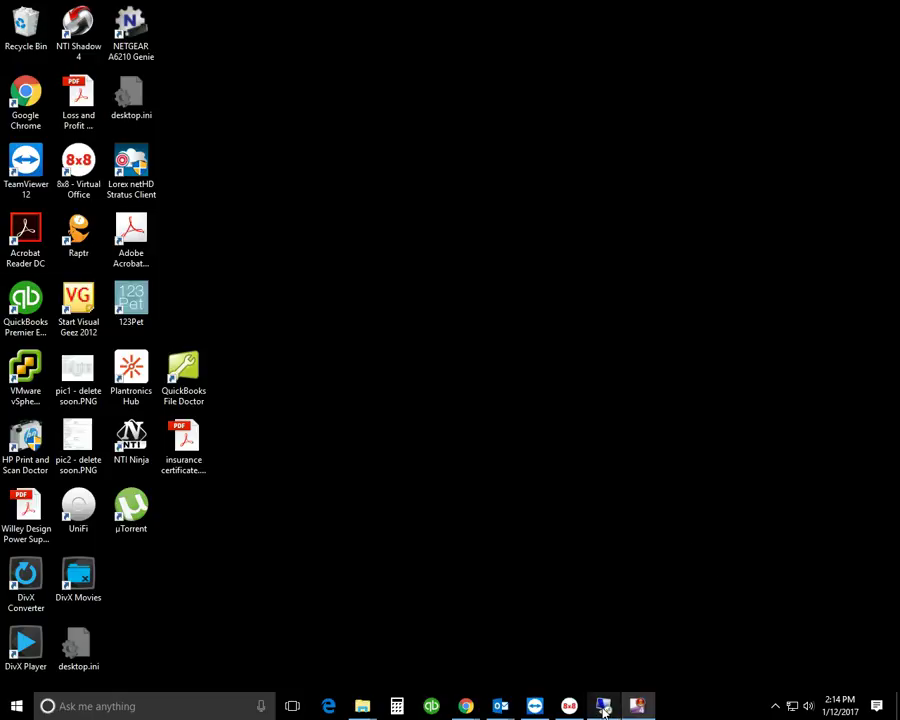
On the remote PC, open Chrome, load google.com and search for 'google apps'.
mouse_move(603, 708)
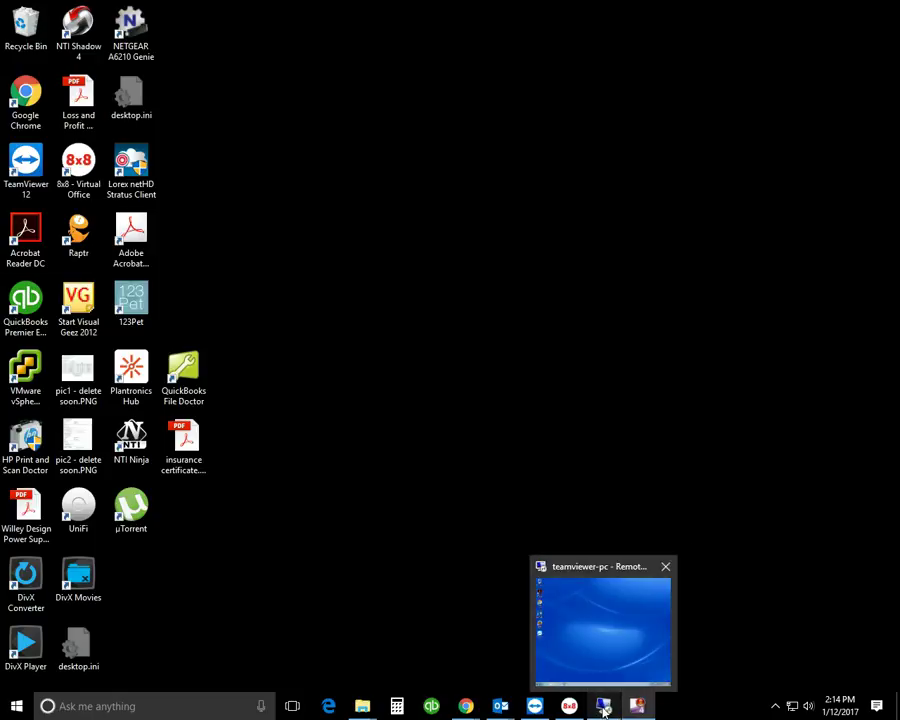
left_click(603, 700)
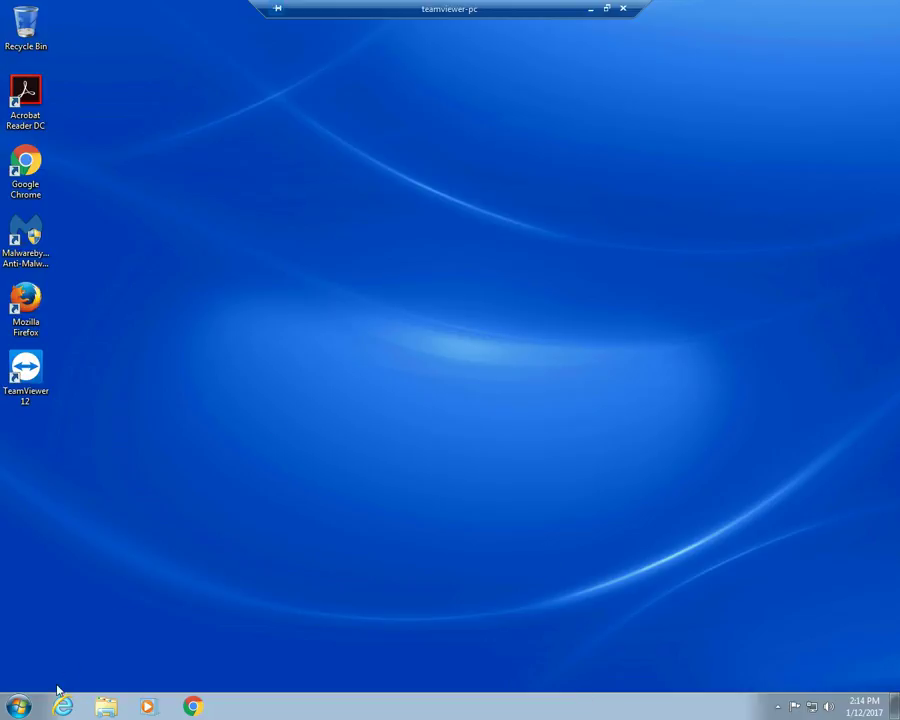
left_click(195, 706)
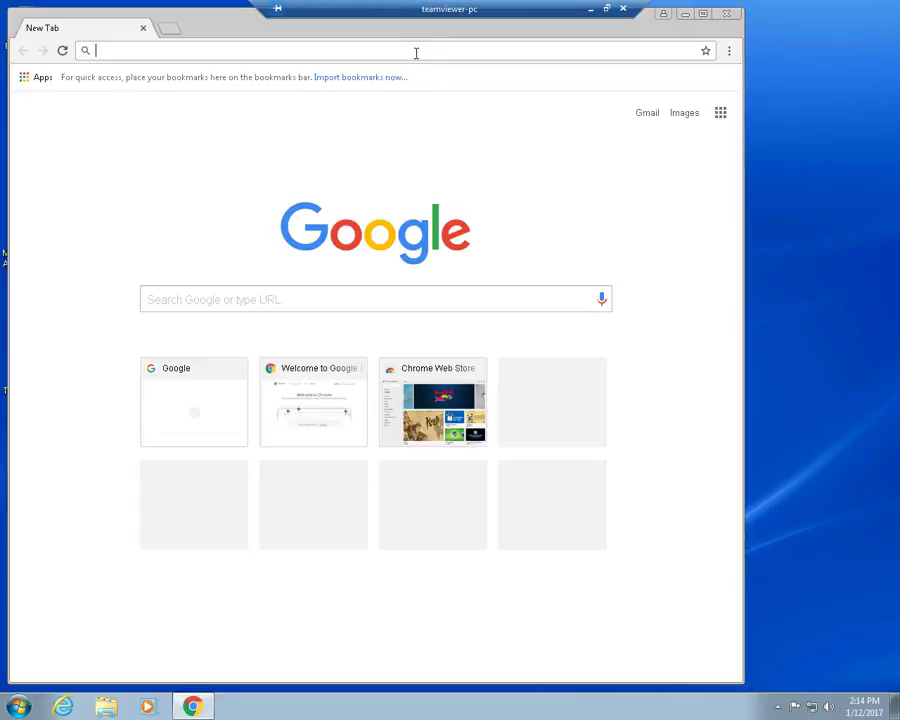
type("google.com")
key("Return")
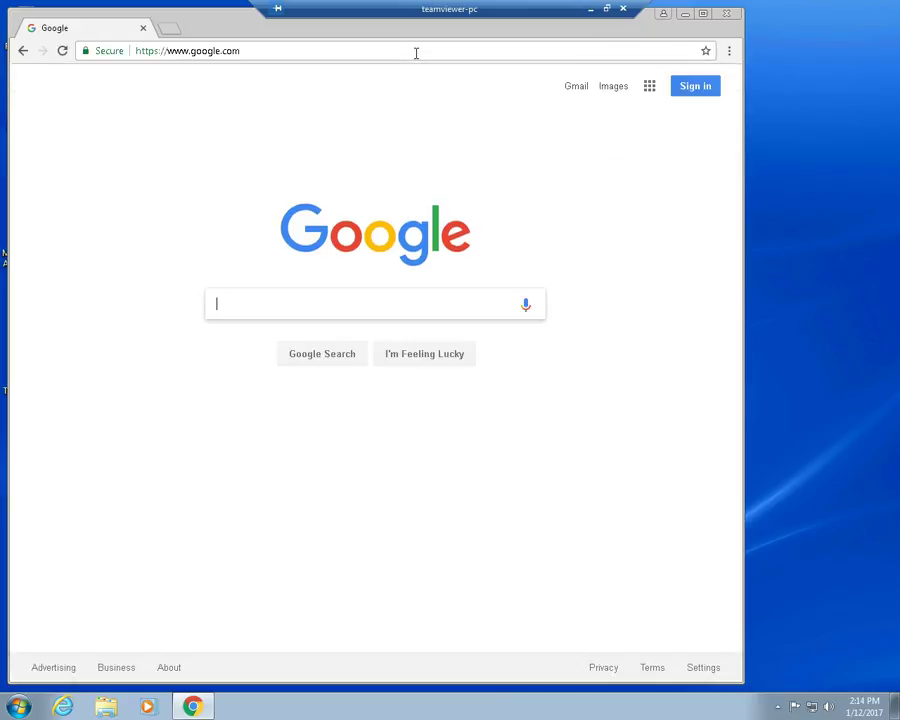
type("goo")
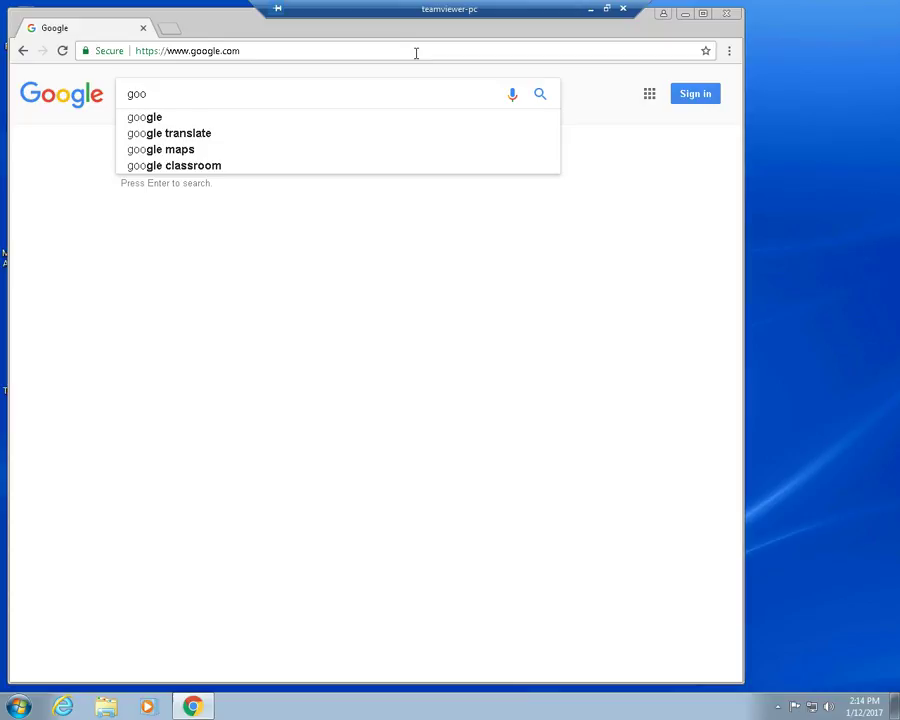
type("gle apps")
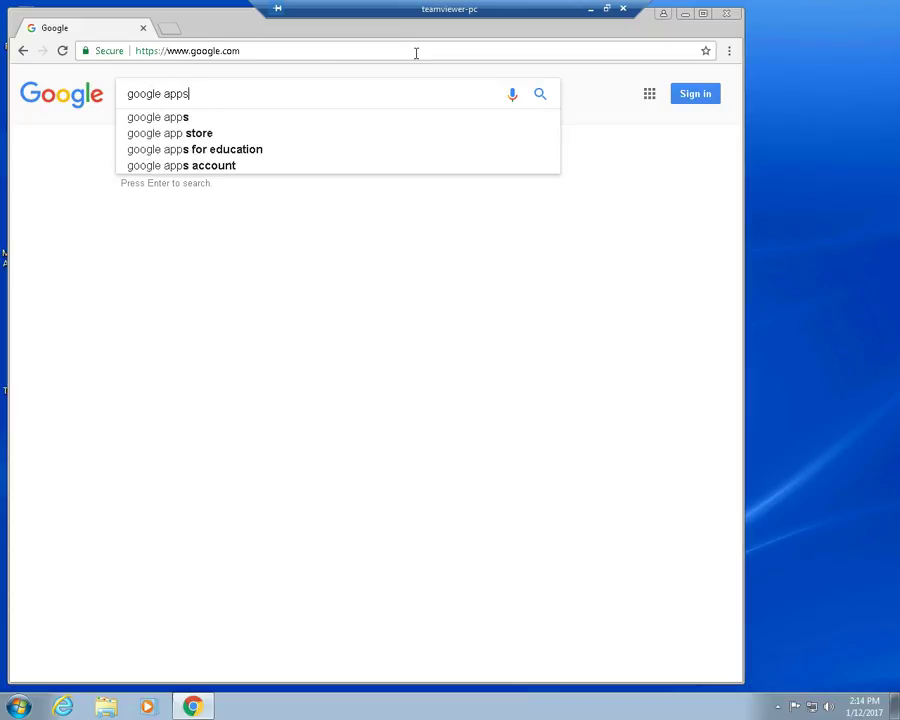
key("Return")
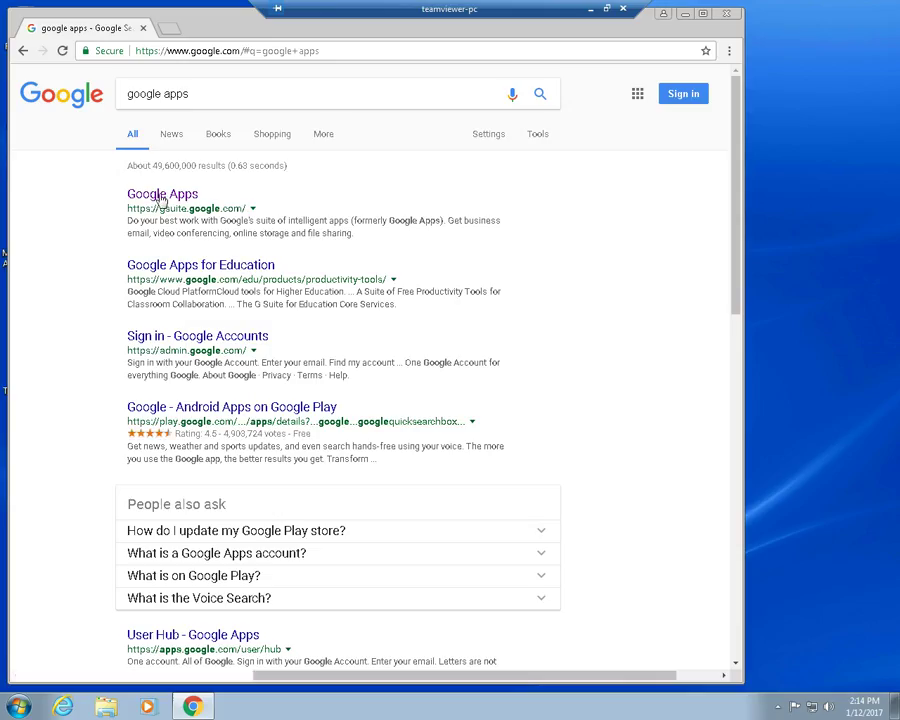
Open the G Suite site from the results and go to its plans and pricing page.
left_click(135, 193)
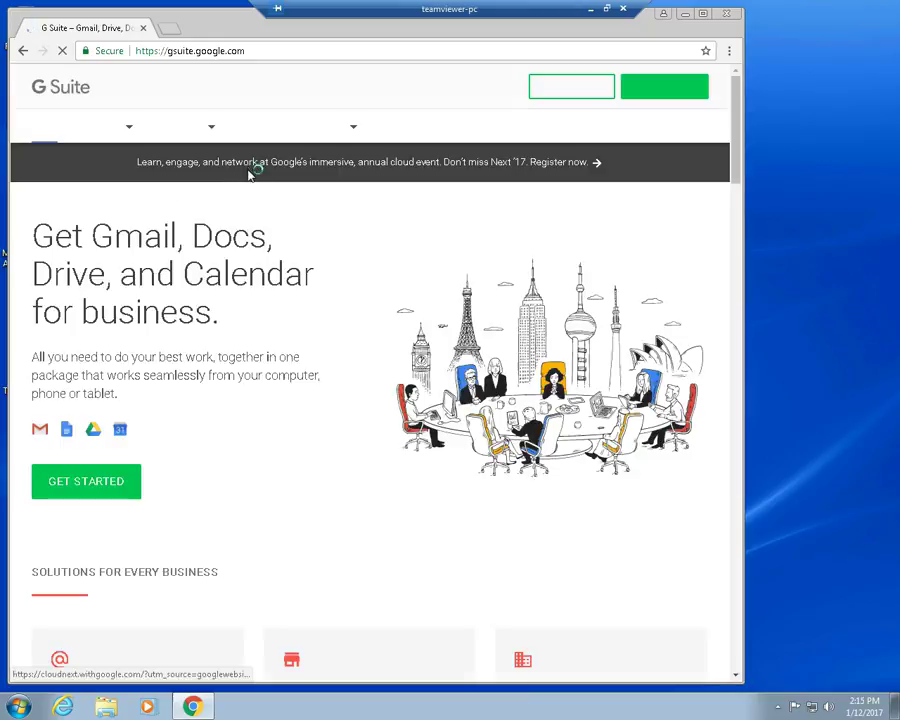
left_click(166, 136)
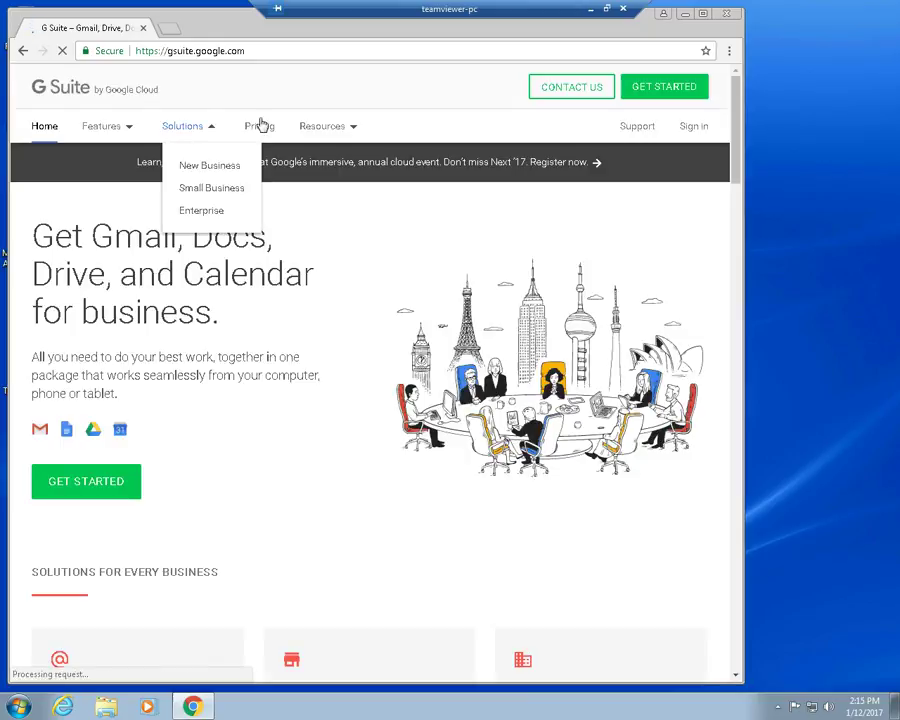
left_click(260, 128)
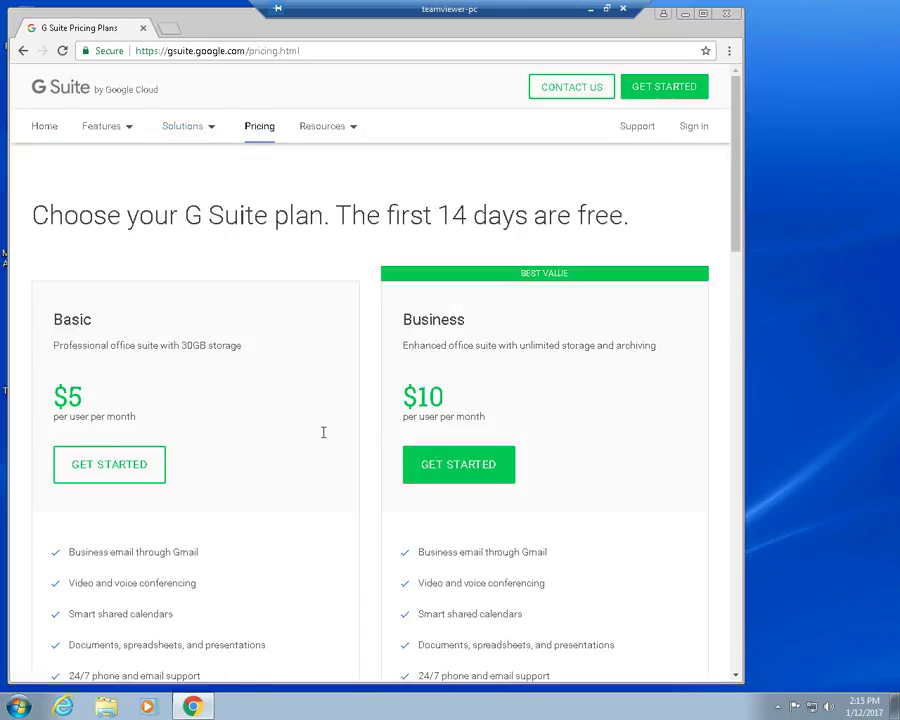
Scroll through the Basic $5 and Business $10 plan cards, then close Chrome.
scroll(447, 367, "down", 3)
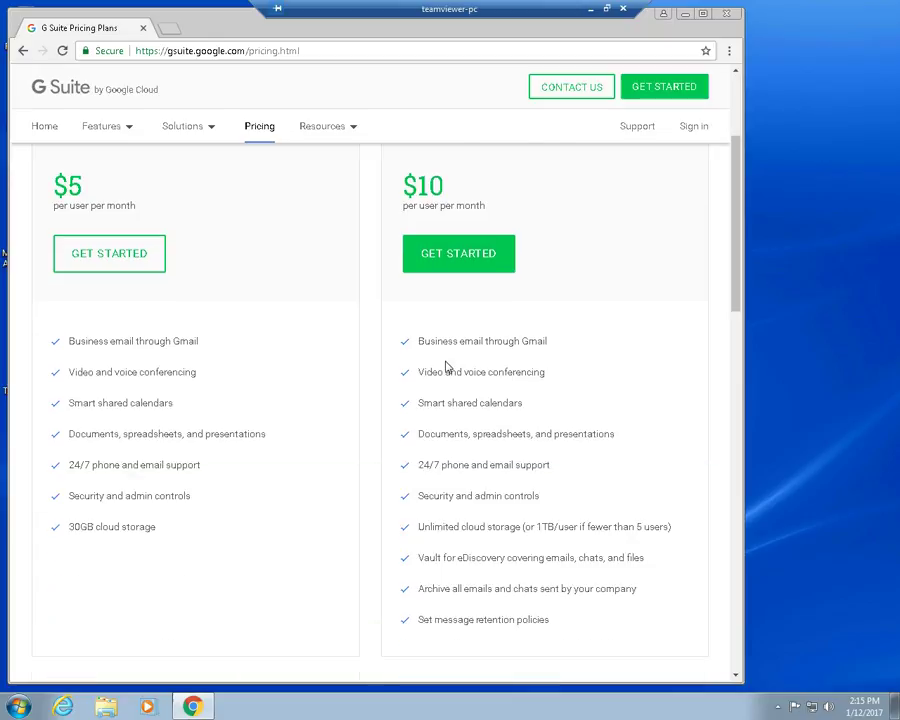
scroll(400, 275, "up", 2)
scroll(400, 275, "up", 1)
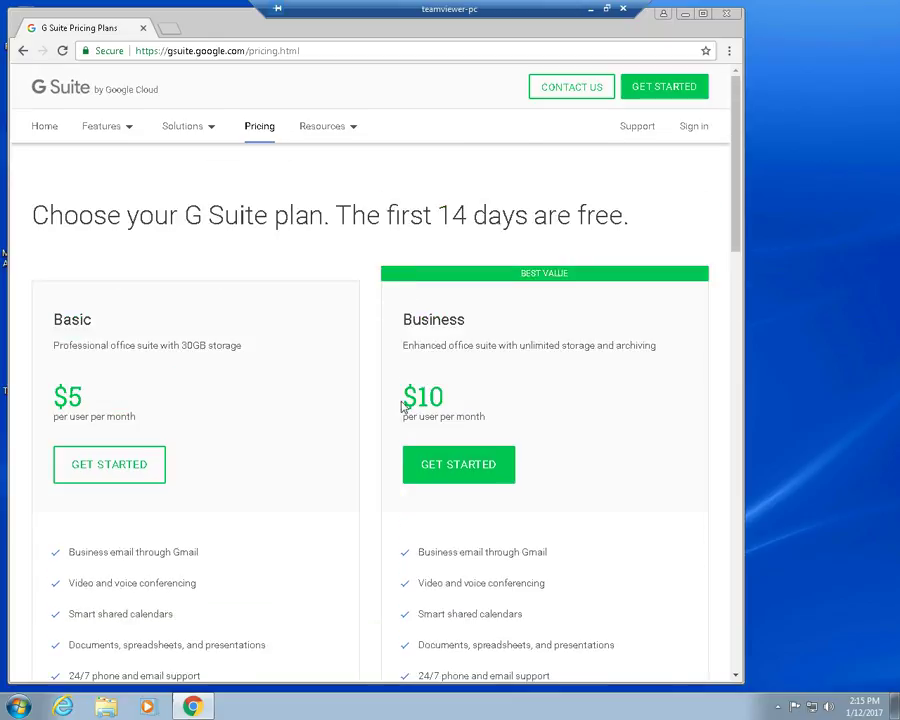
scroll(367, 410, "down", 1)
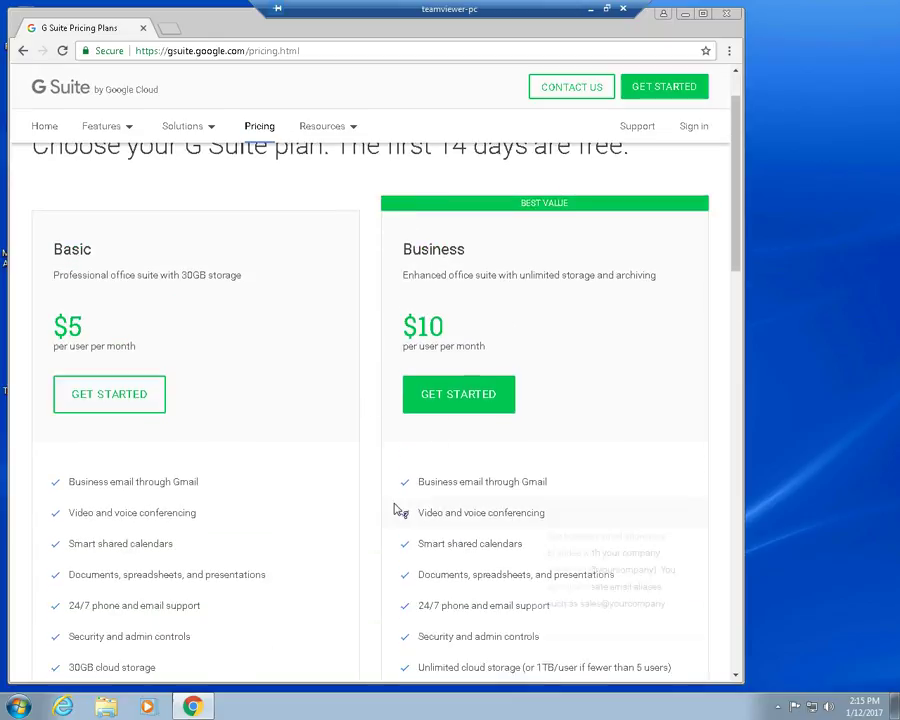
mouse_move(462, 494)
scroll(462, 494, "down", 1)
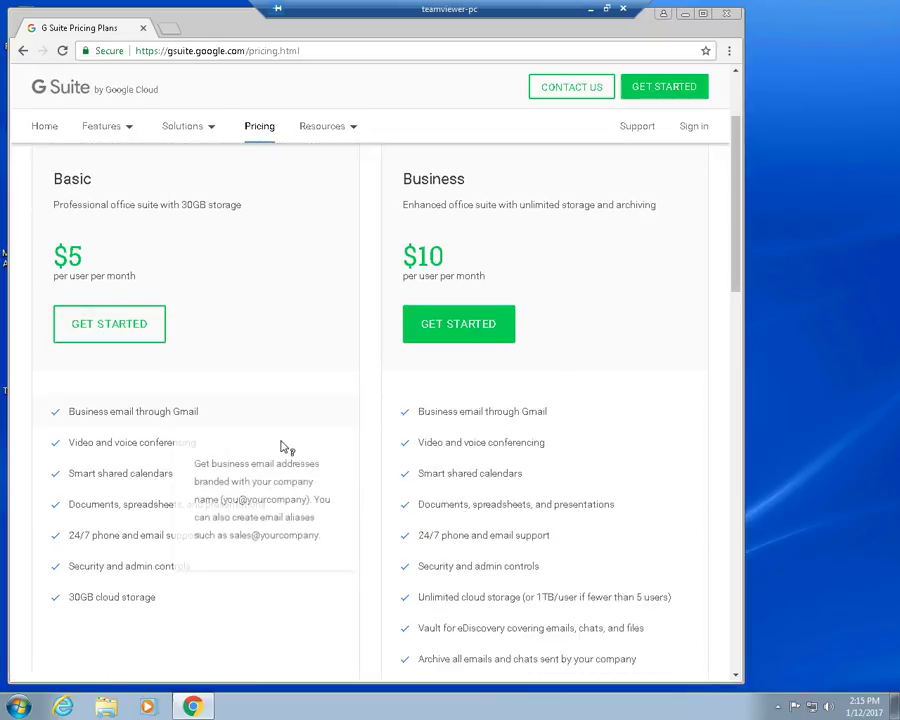
scroll(86, 290, "up", 2)
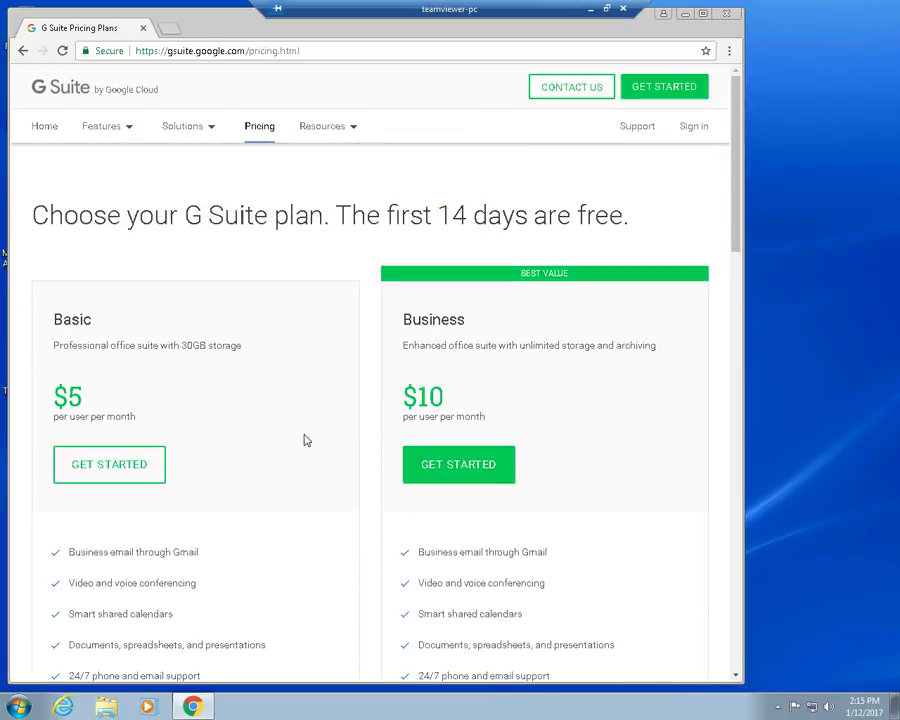
scroll(369, 444, "down", 1)
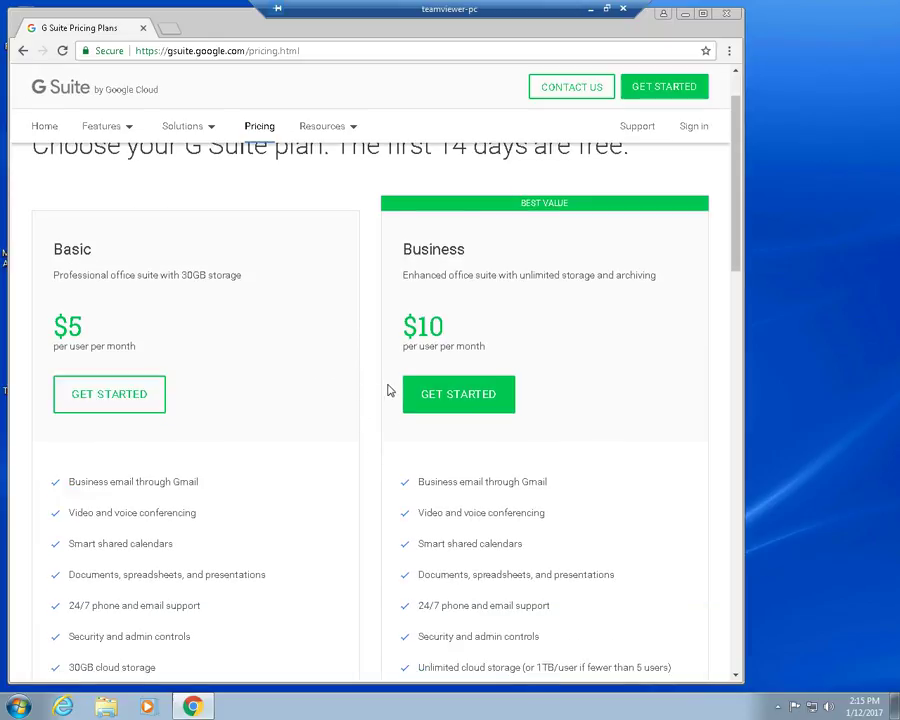
scroll(363, 390, "up", 1)
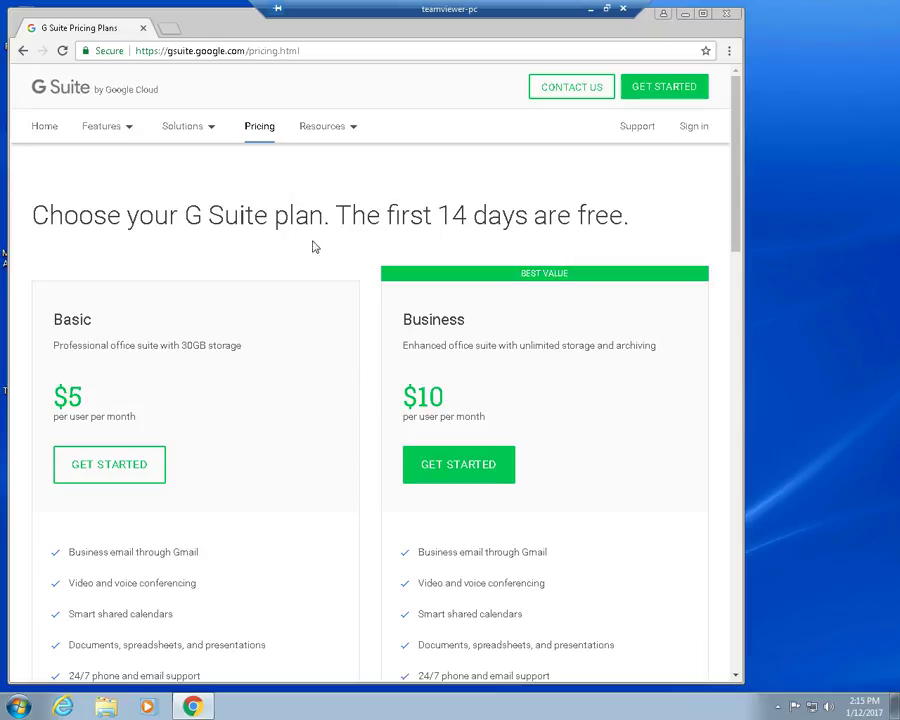
left_click(726, 15)
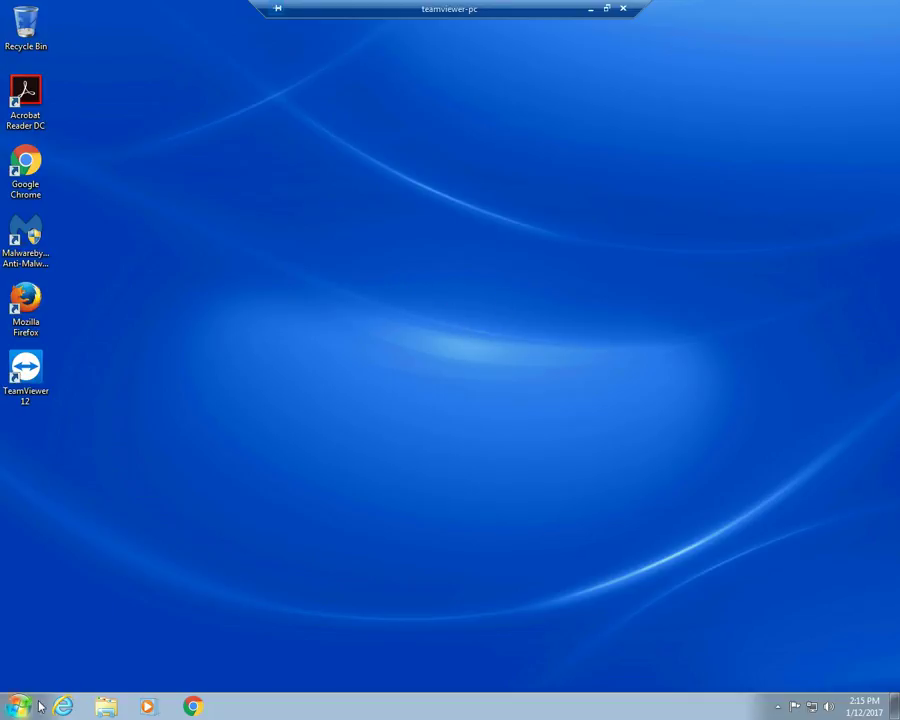
Relaunch Chrome, load google.com and search for 'google apps sync'.
left_click(197, 708)
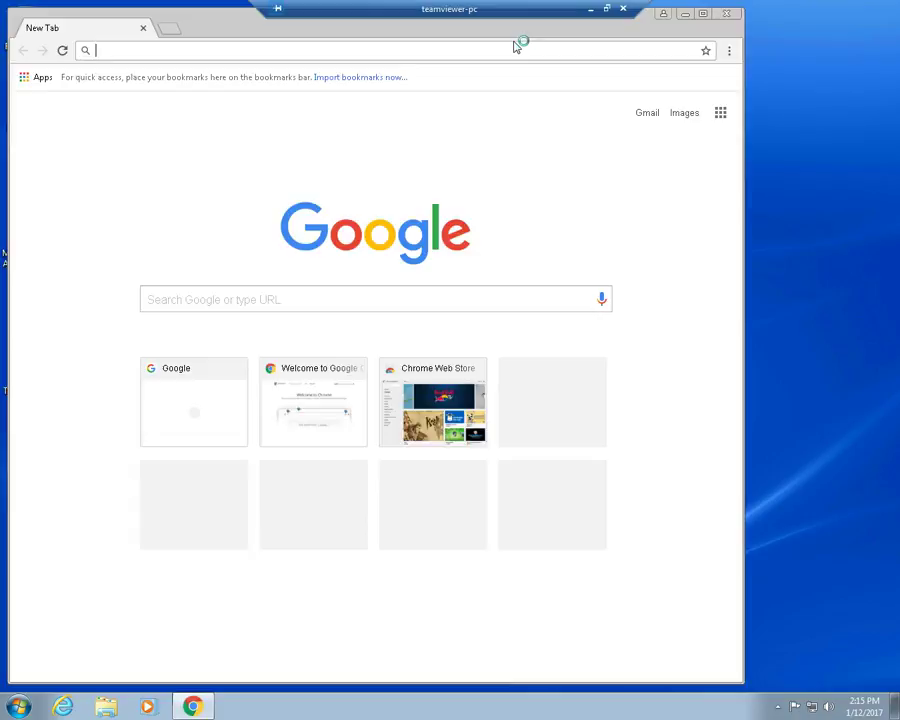
type("google.com")
key("Return")
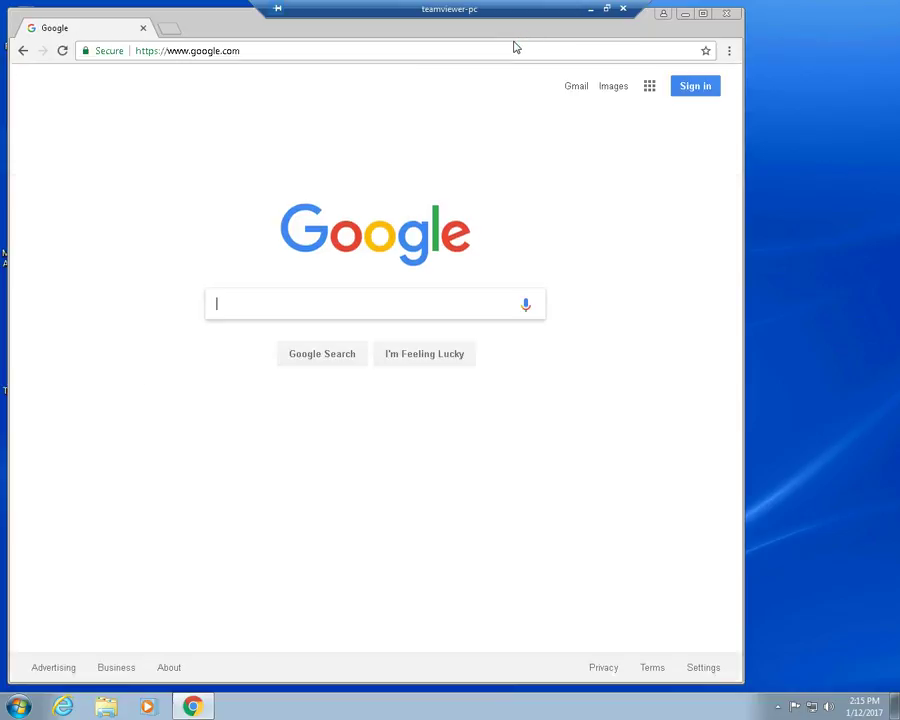
type("goo")
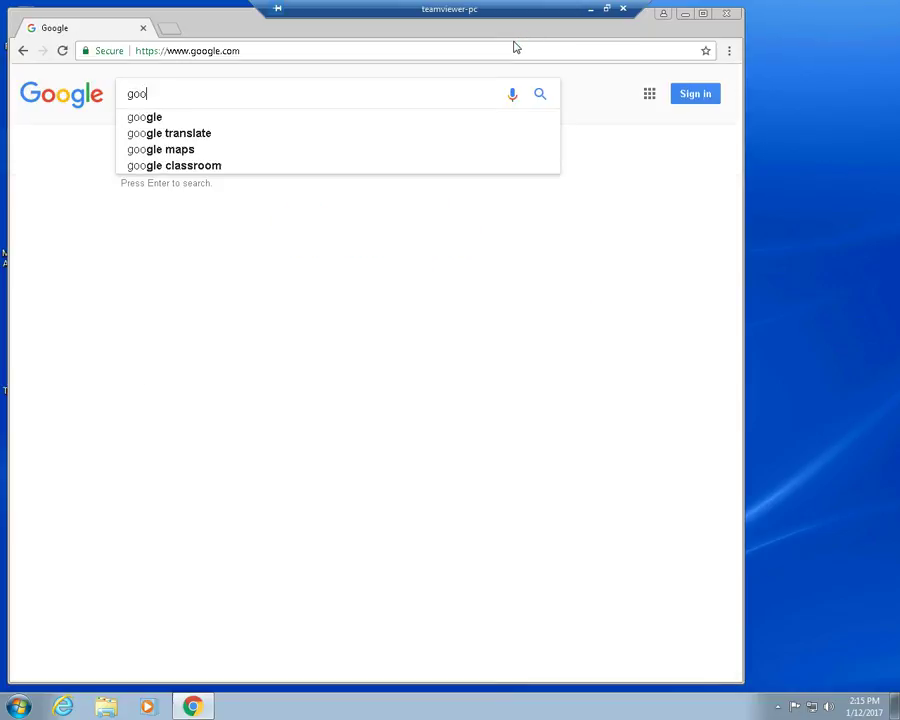
type("gle ap")
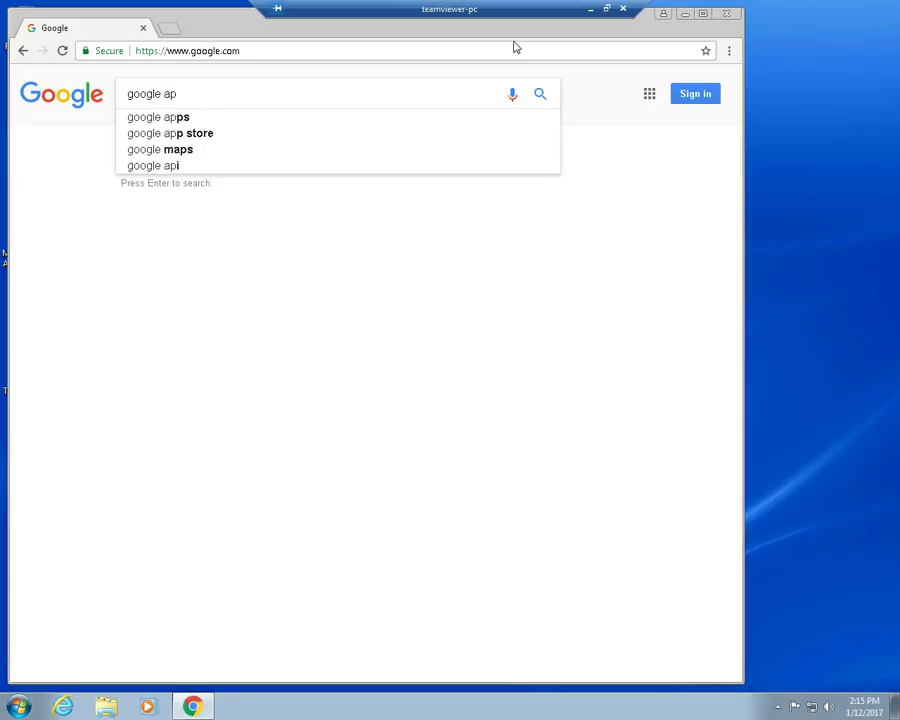
type("ps sy")
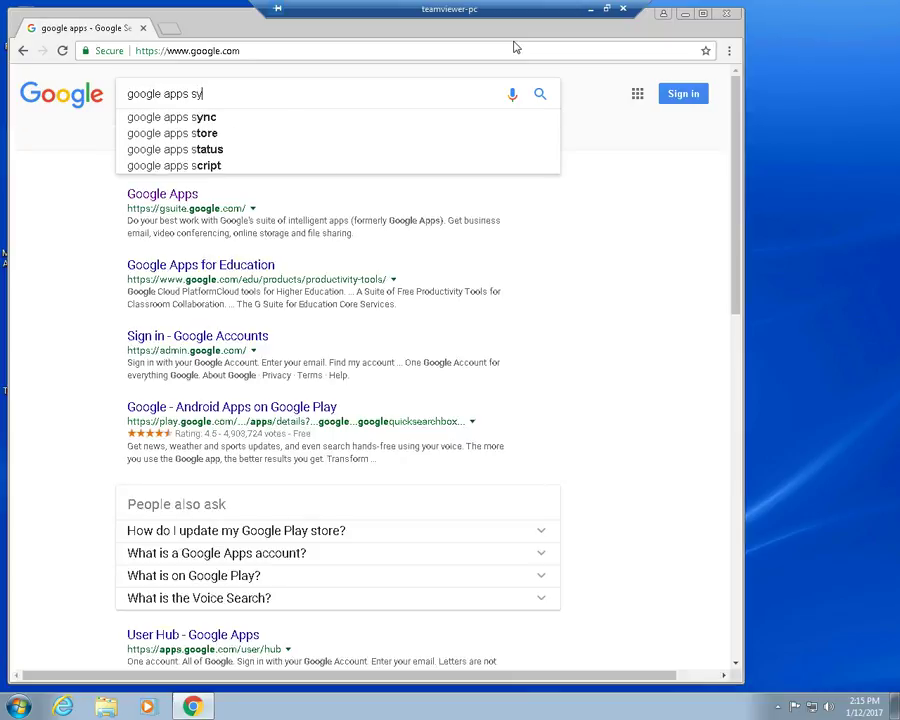
type("nc")
key("Return")
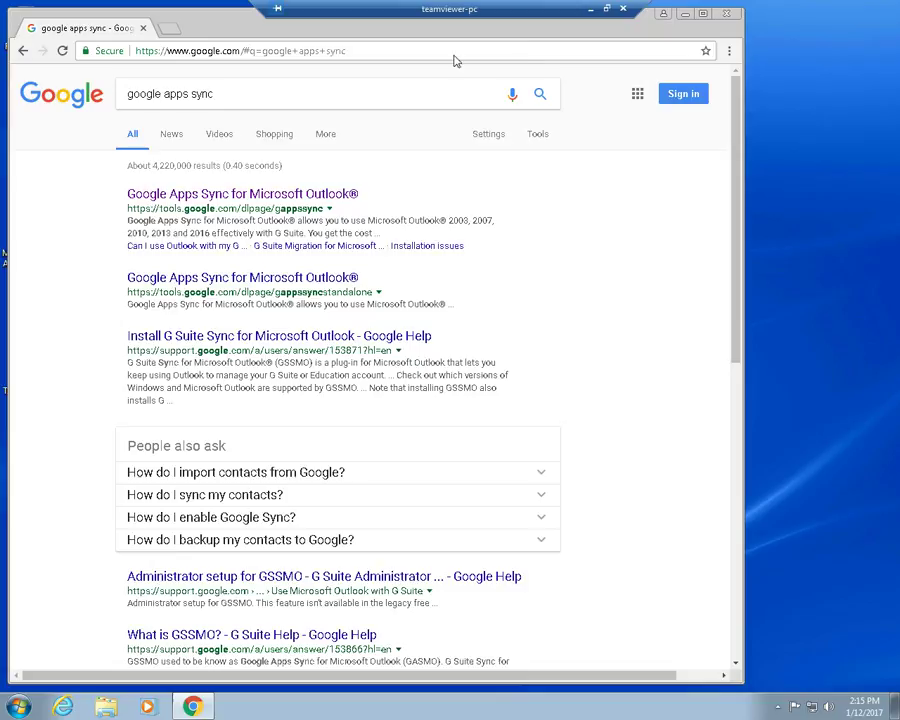
Open the Google Apps Sync for Microsoft Outlook page and download the 1,040 KB installer.
left_click(268, 199)
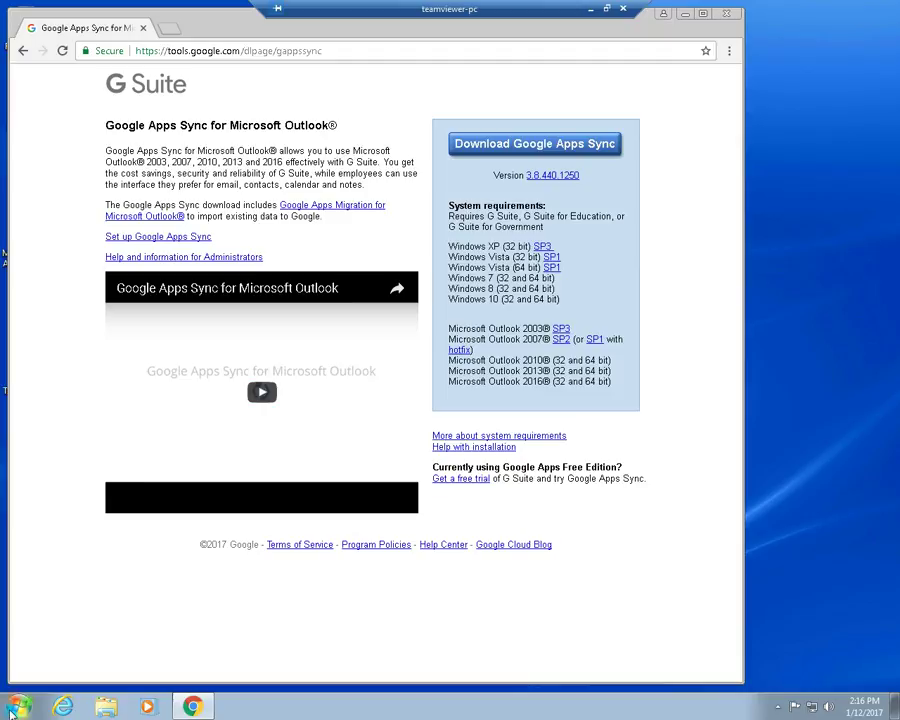
left_click(19, 706)
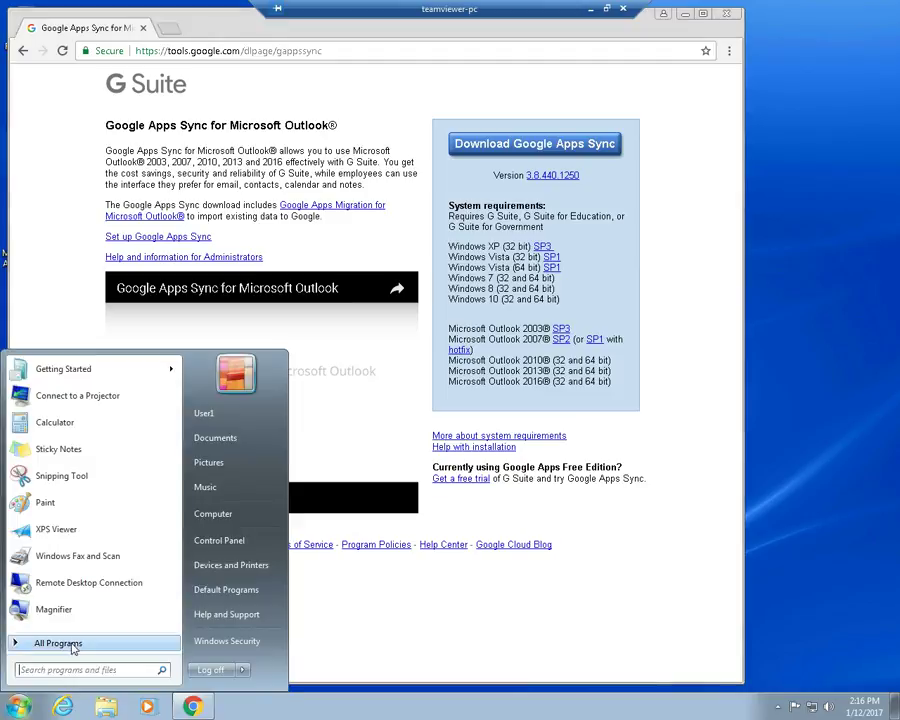
left_click(620, 190)
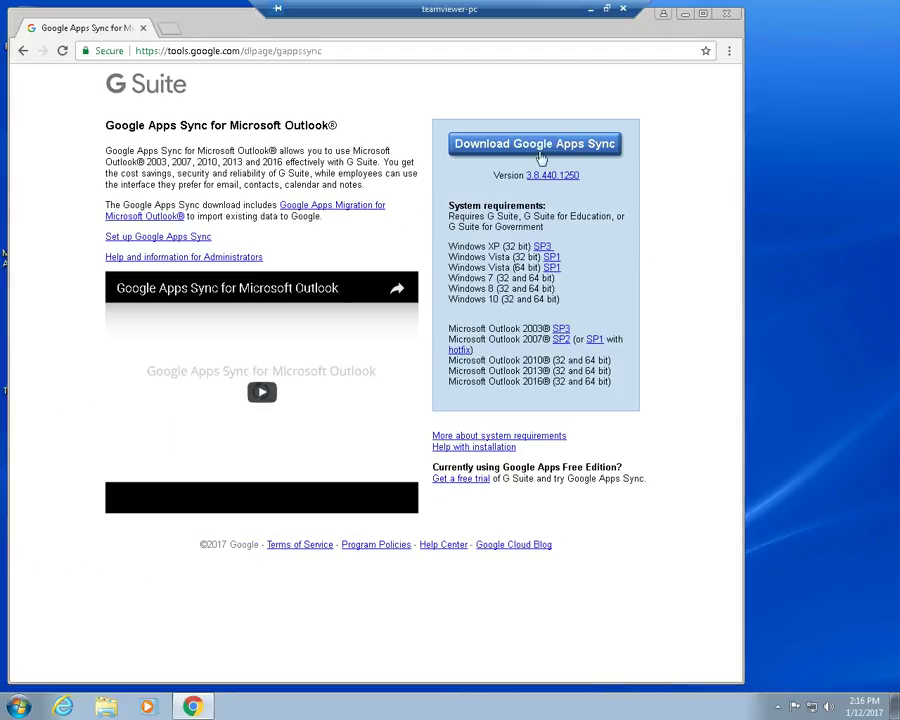
left_click(518, 145)
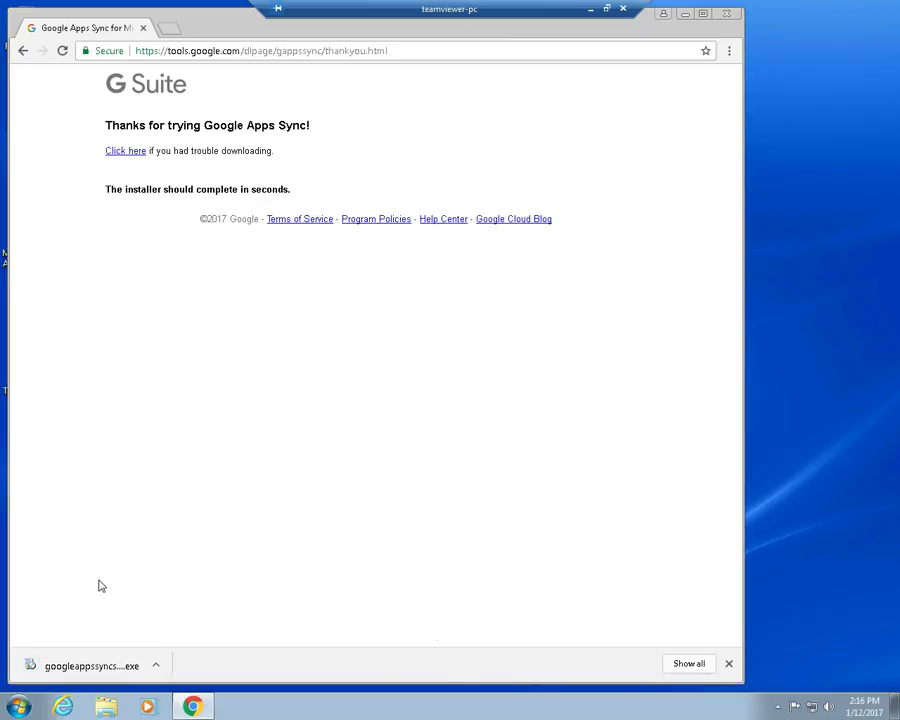
Run googleappssyncsetup from the Downloads folder, approving the Run and UAC prompts.
left_click(690, 664)
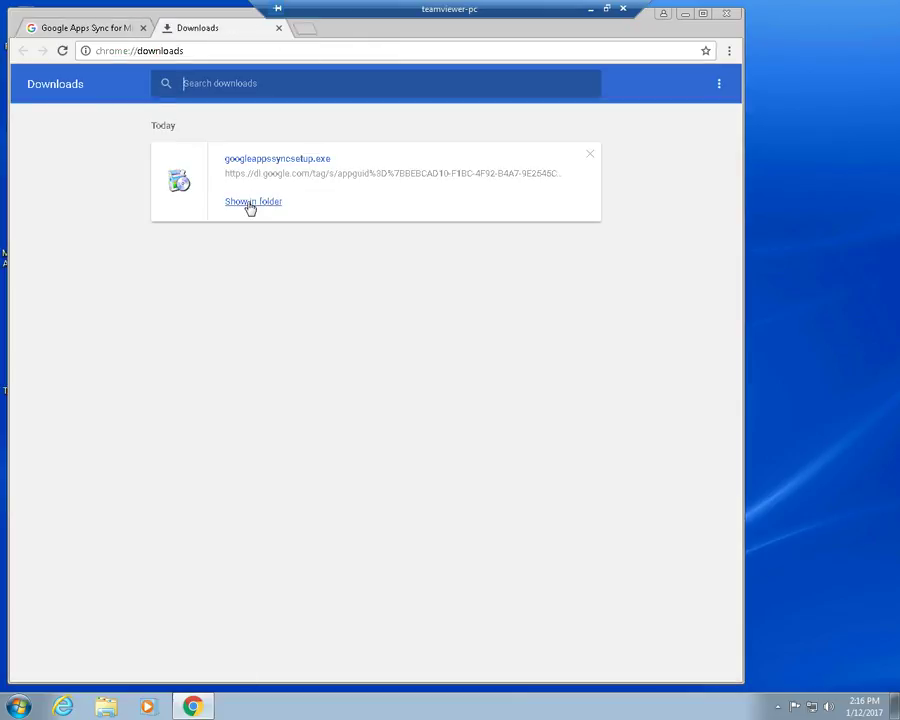
left_click(250, 205)
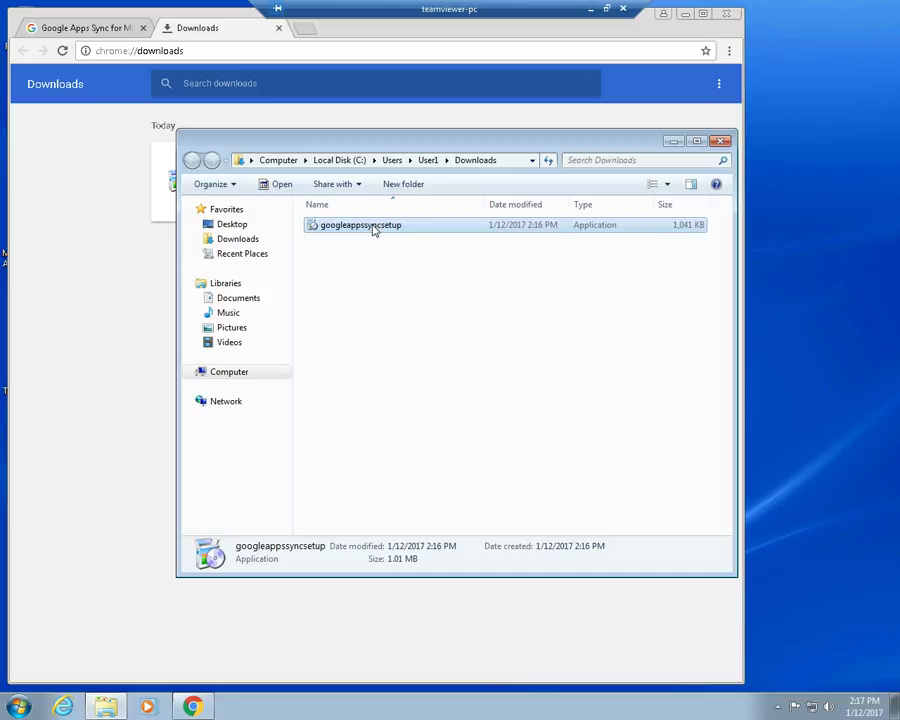
double_click(375, 228)
left_click(485, 365)
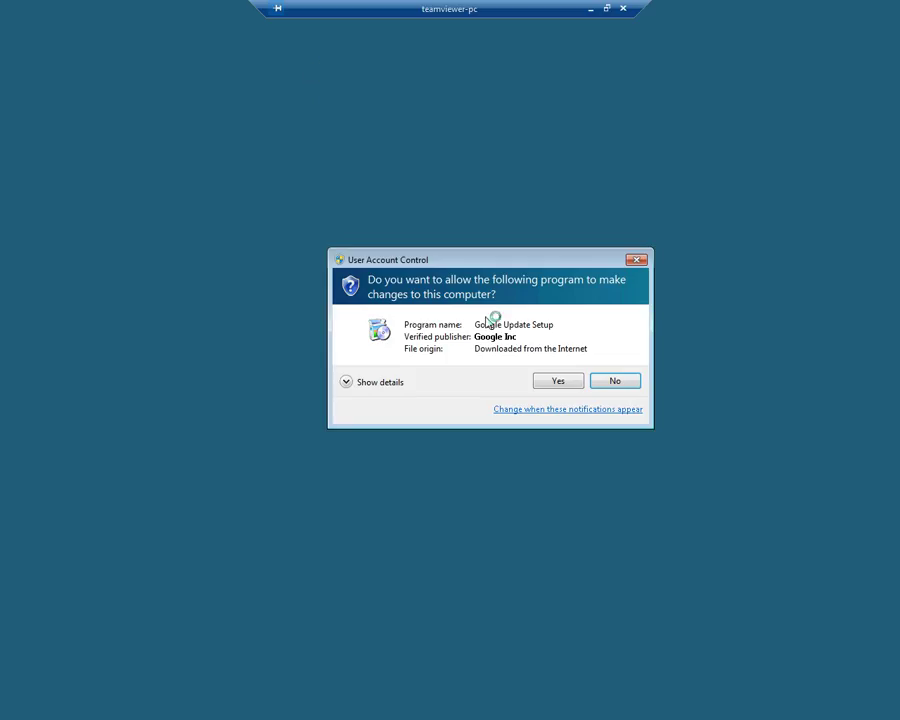
left_click(548, 381)
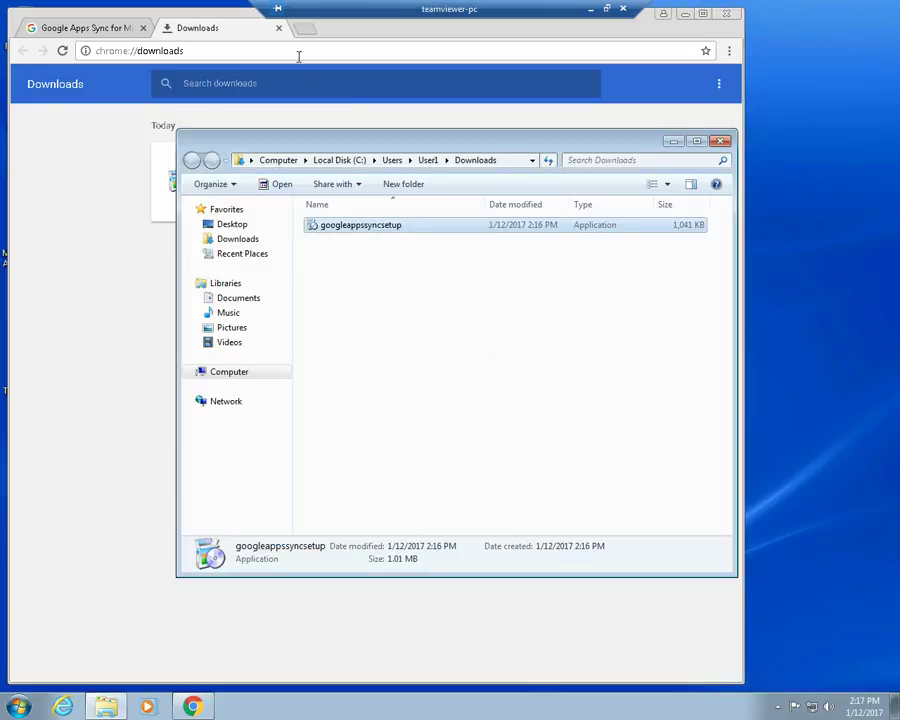
Remove the installer entry from Chrome's downloads list and close Chrome.
left_click(267, 27)
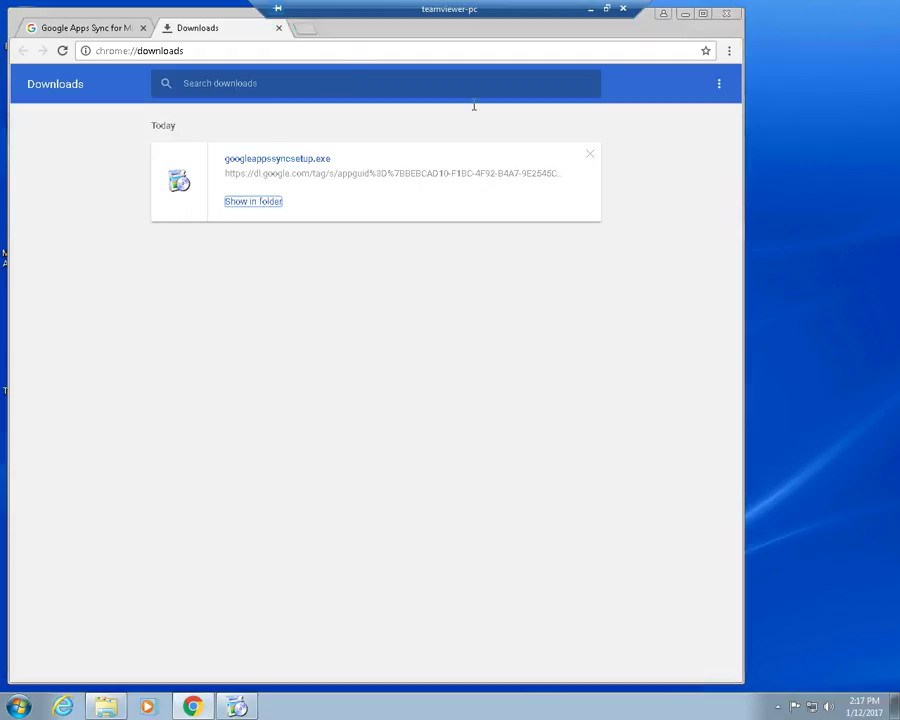
left_click(592, 158)
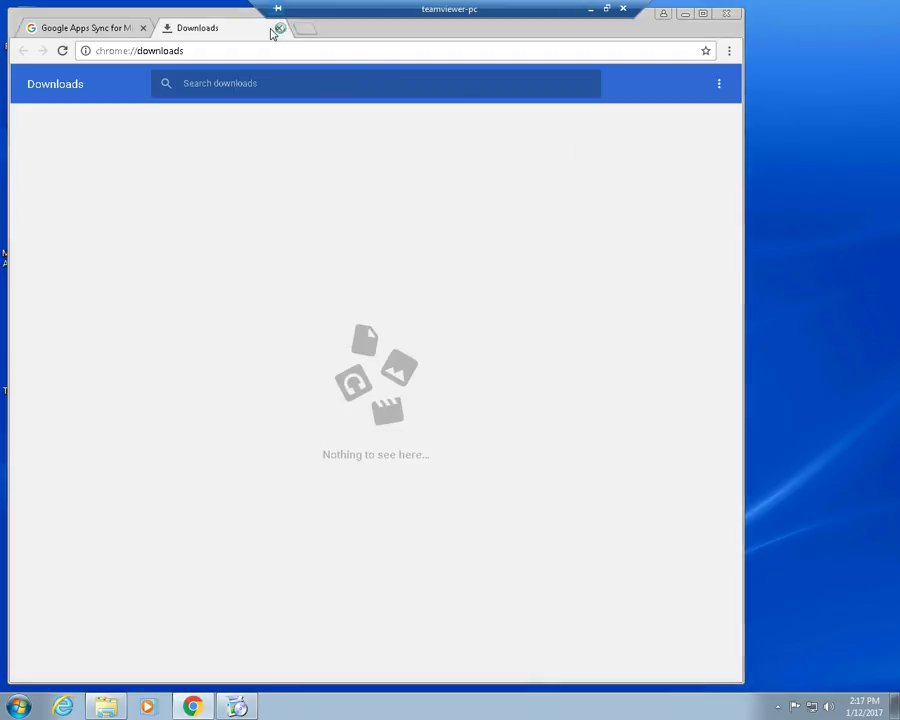
left_click(279, 28)
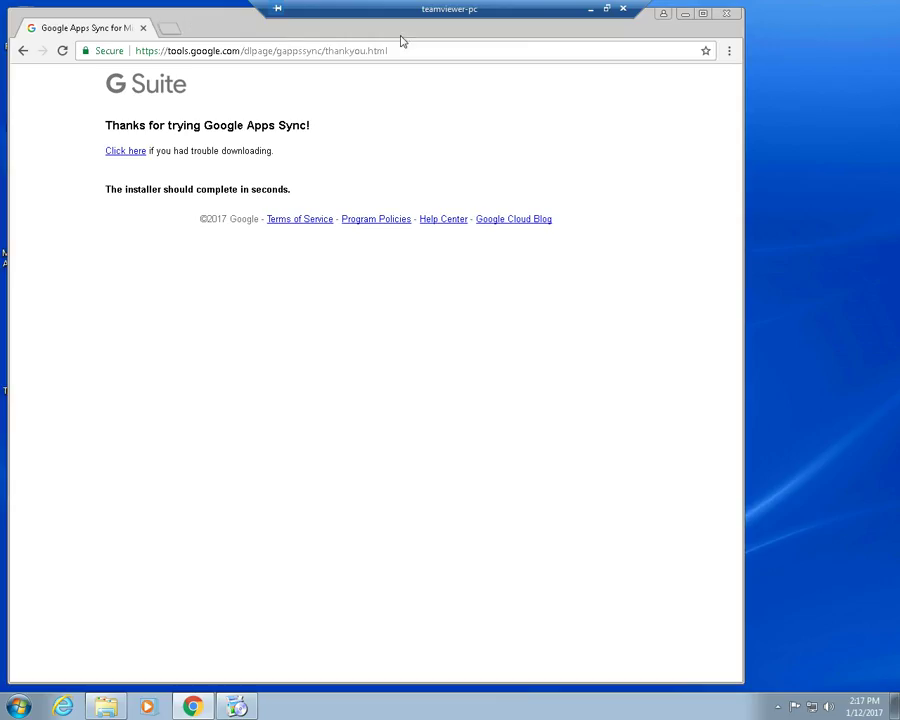
left_click(731, 14)
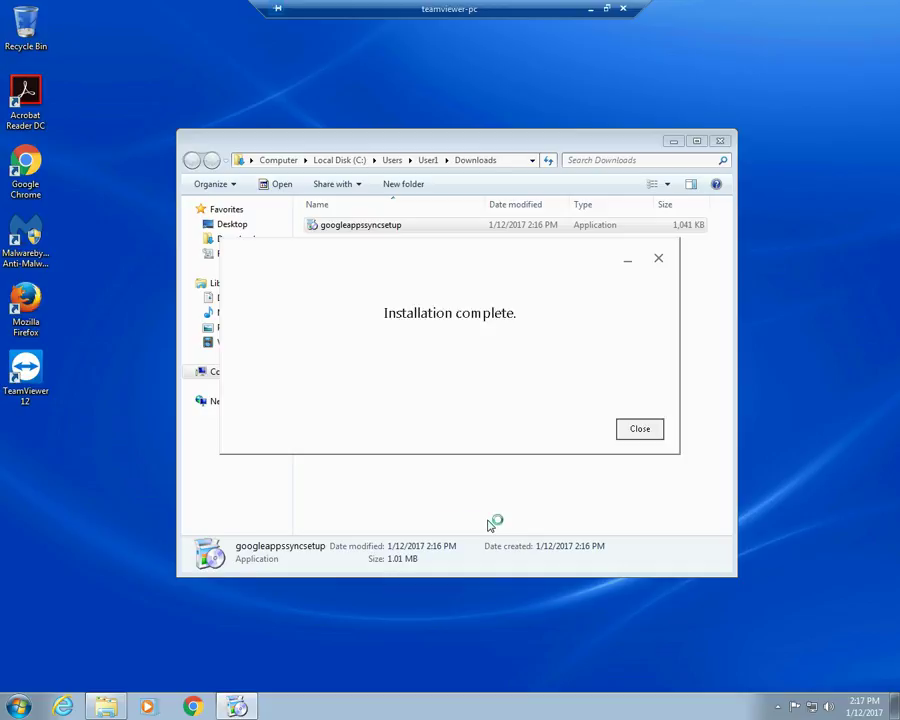
Close the finished installer window and continue sign-in with the account's e-mail address.
left_click(635, 432)
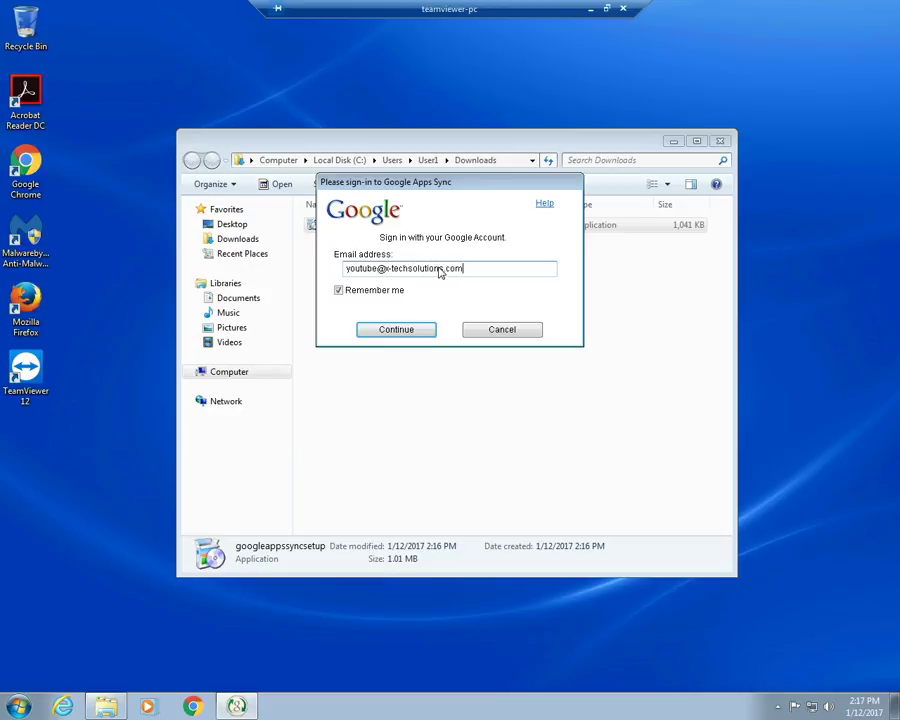
left_click(394, 332)
left_click(419, 268)
left_click(392, 332)
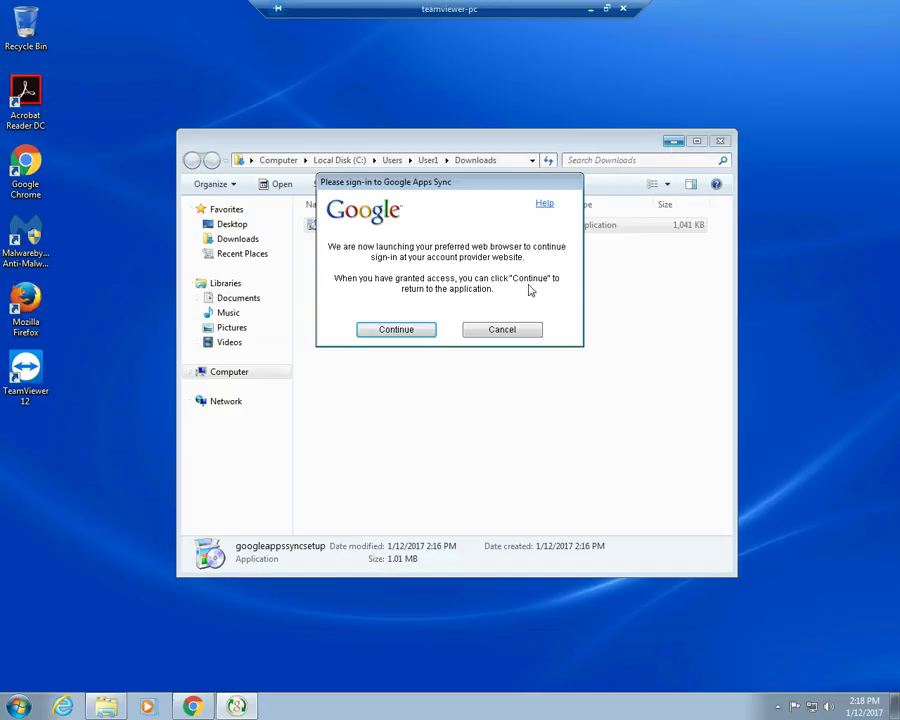
Enter the account password in Chrome and allow G Suite Sync its requested permissions.
left_click(191, 707)
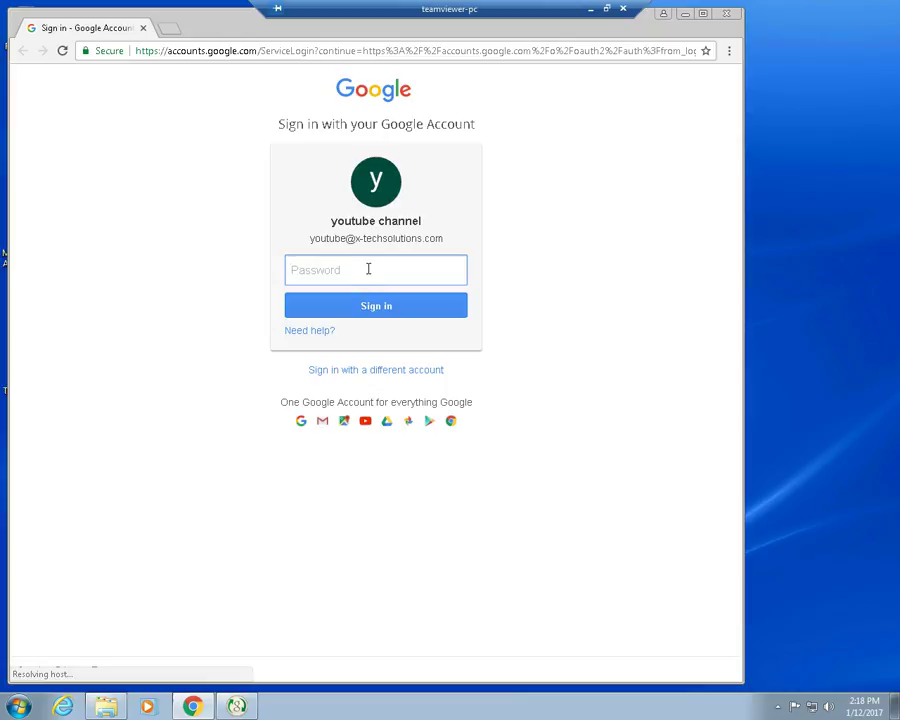
type("•••")
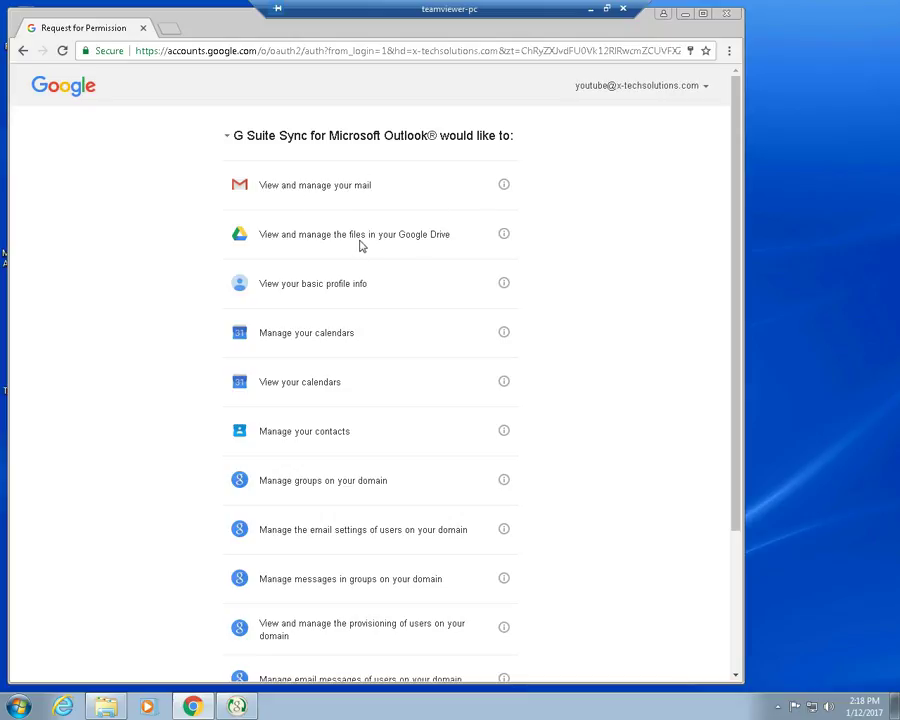
scroll(402, 243, "down", 1)
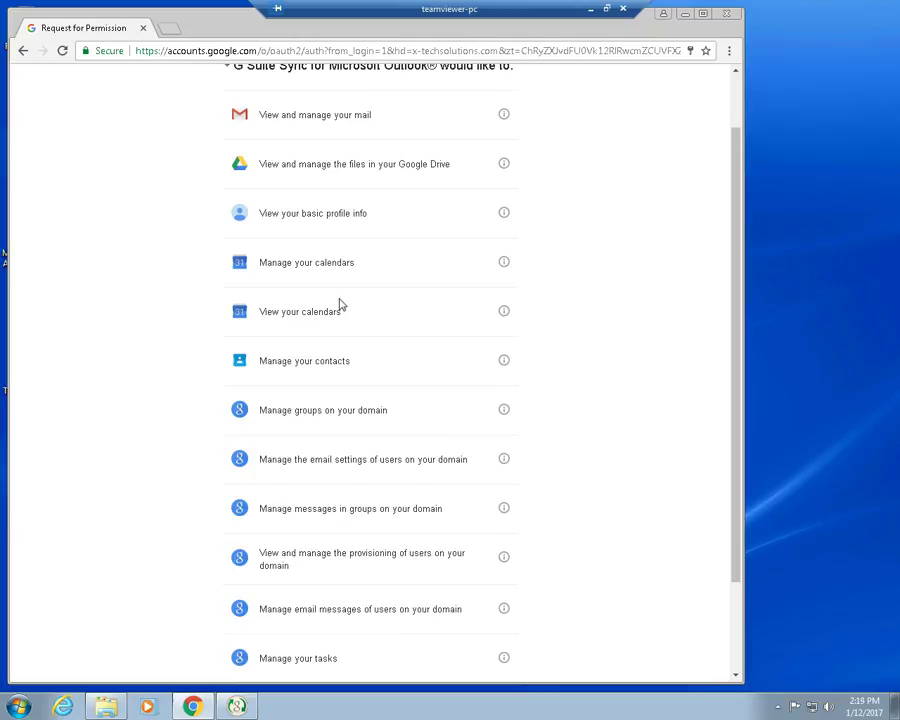
scroll(345, 305, "down", 2)
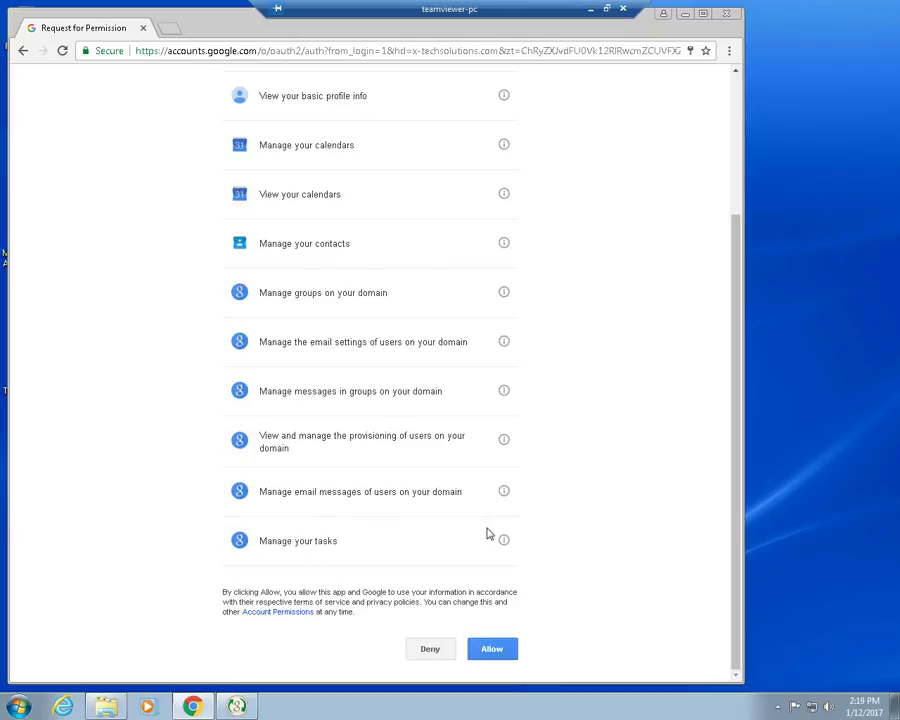
left_click(489, 652)
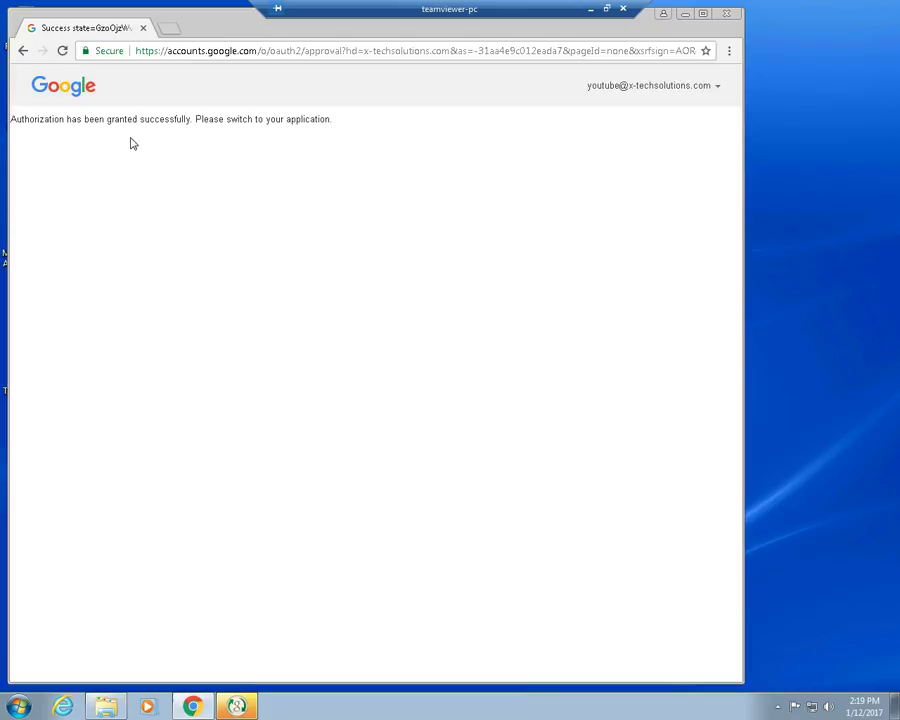
Sign out of the Google account from the account menu and close Chrome.
left_click(665, 88)
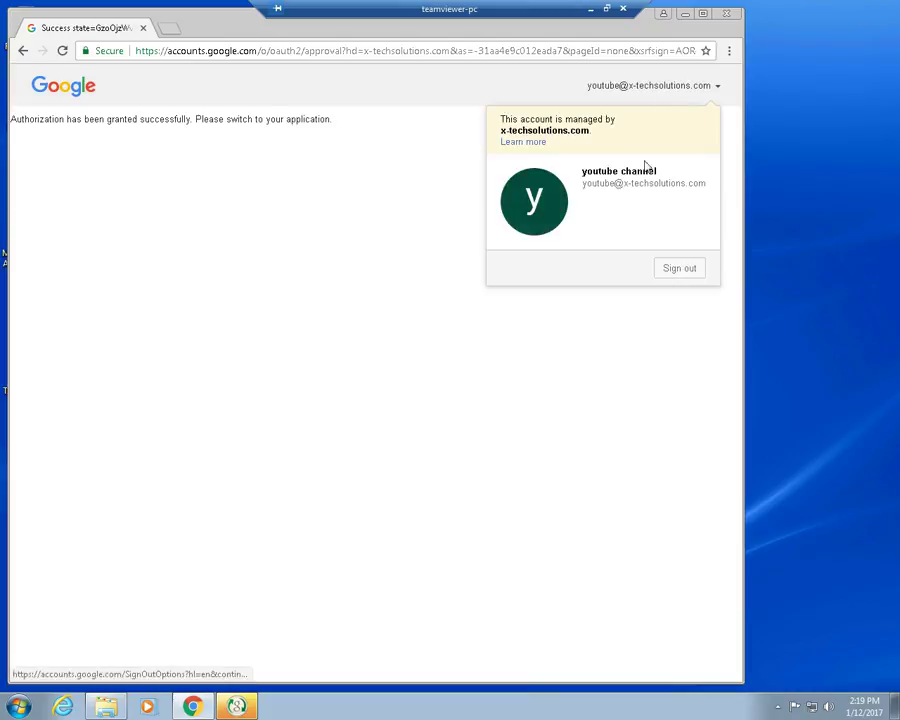
left_click(686, 265)
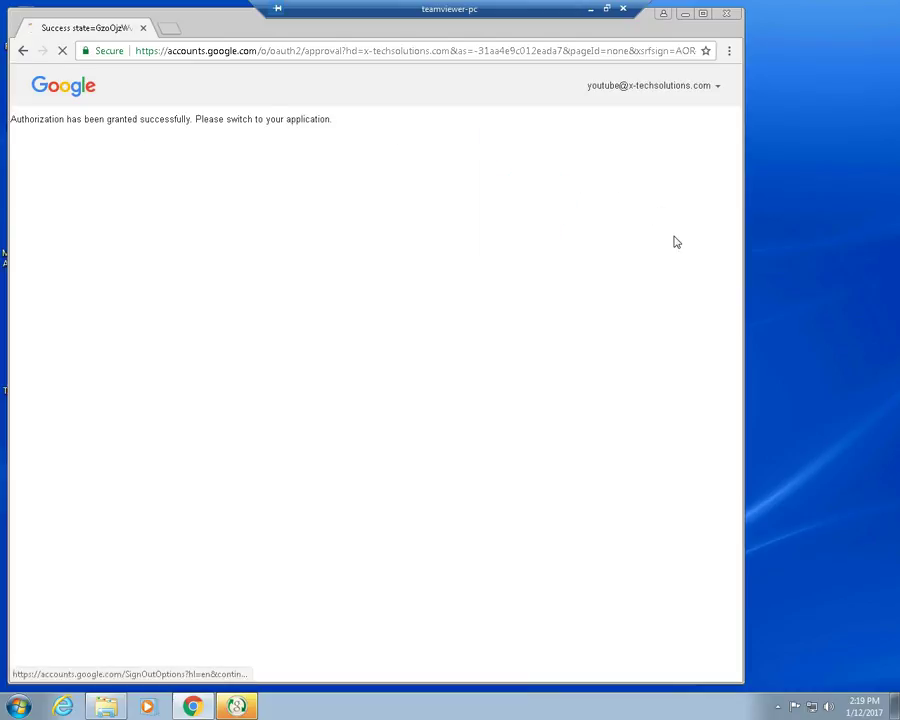
left_click(726, 16)
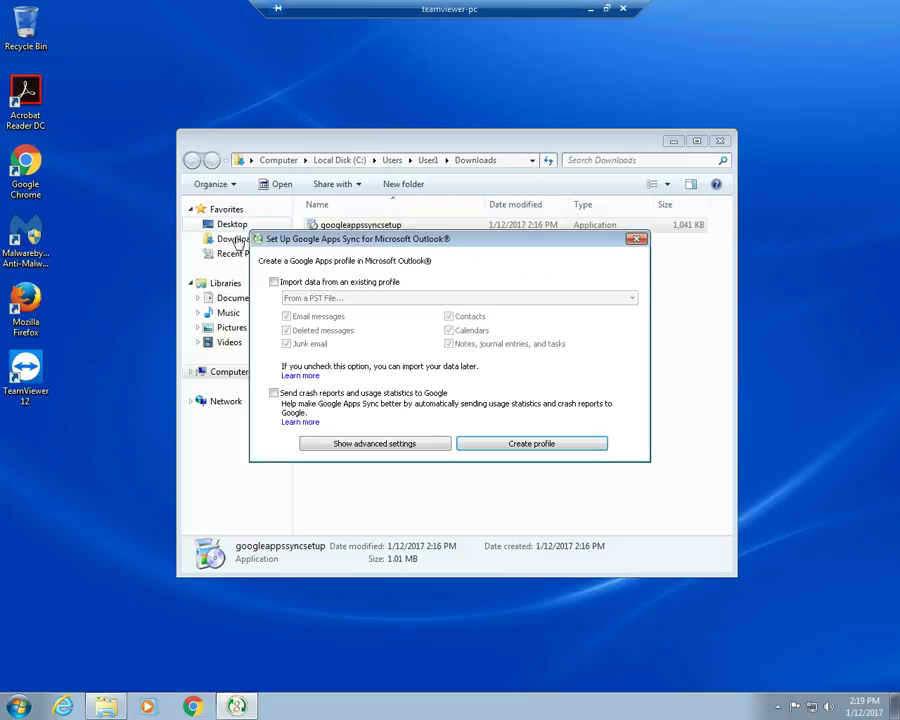
Show advanced settings and create the Google Apps profile with Turn AutoArchive off kept checked.
left_click(671, 142)
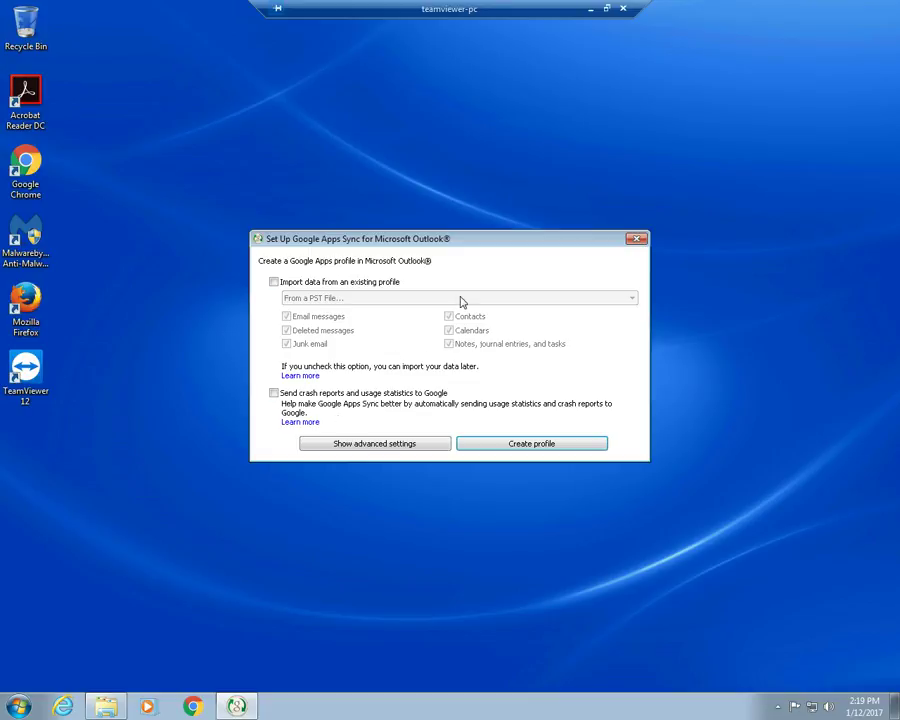
left_click(369, 450)
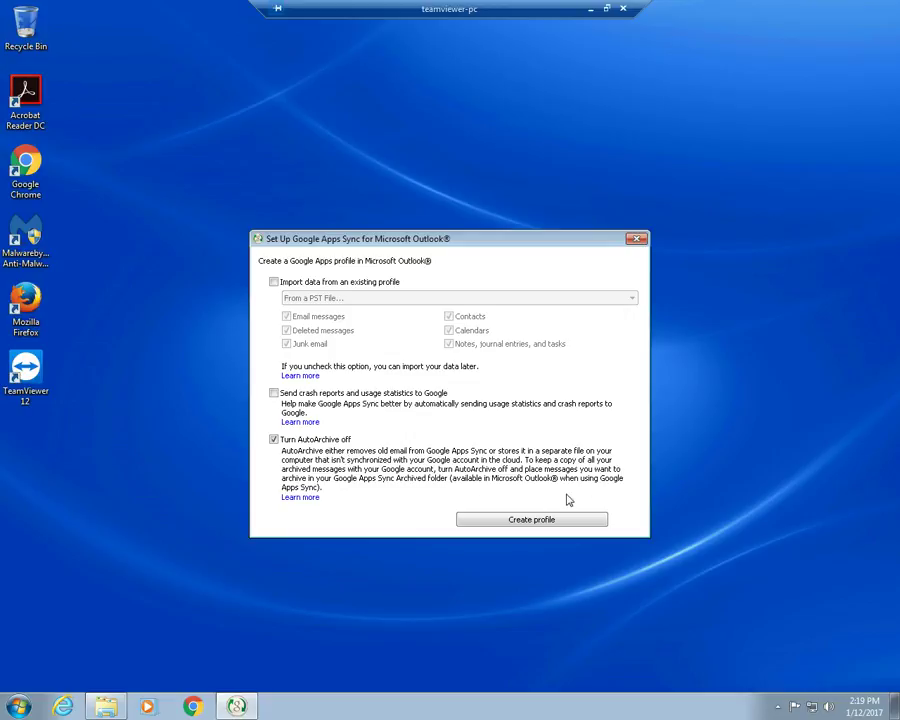
left_click(546, 521)
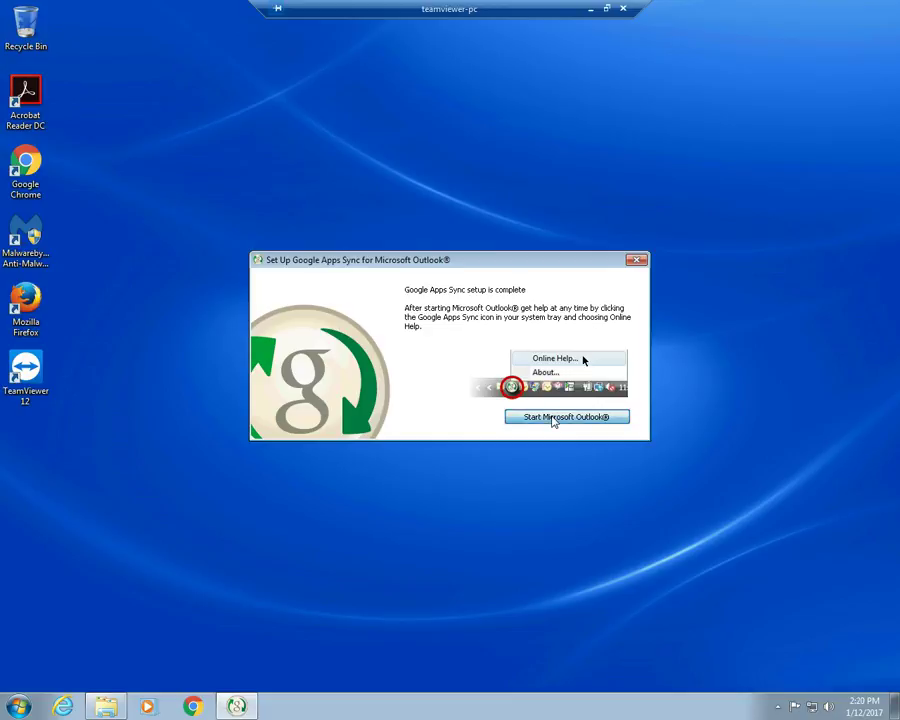
Launch Outlook and check the Google Apps profile in the Choose Profile dialog.
left_click(553, 418)
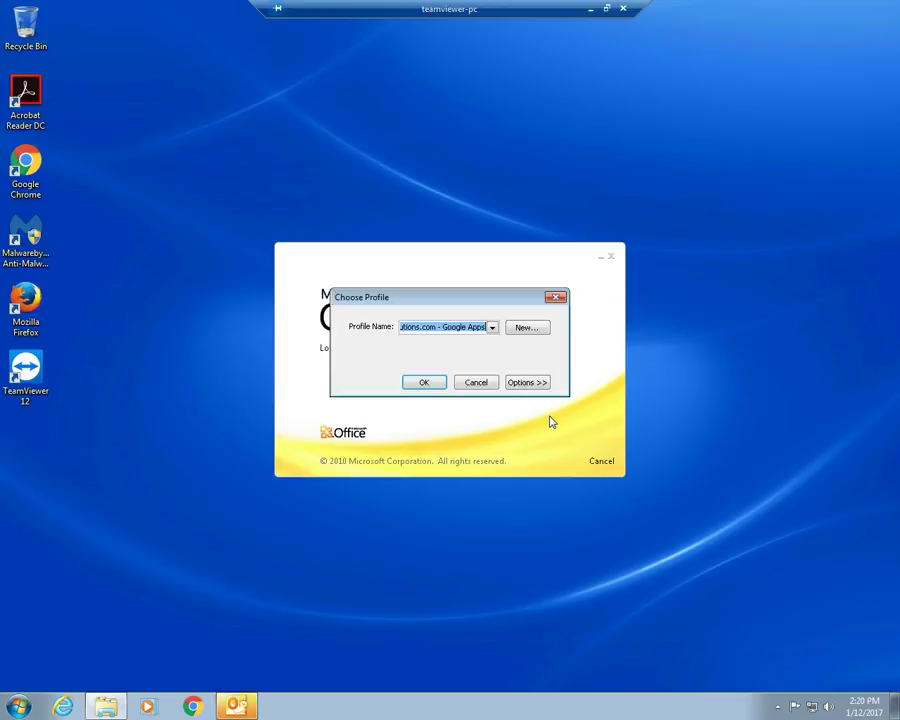
left_click(491, 327)
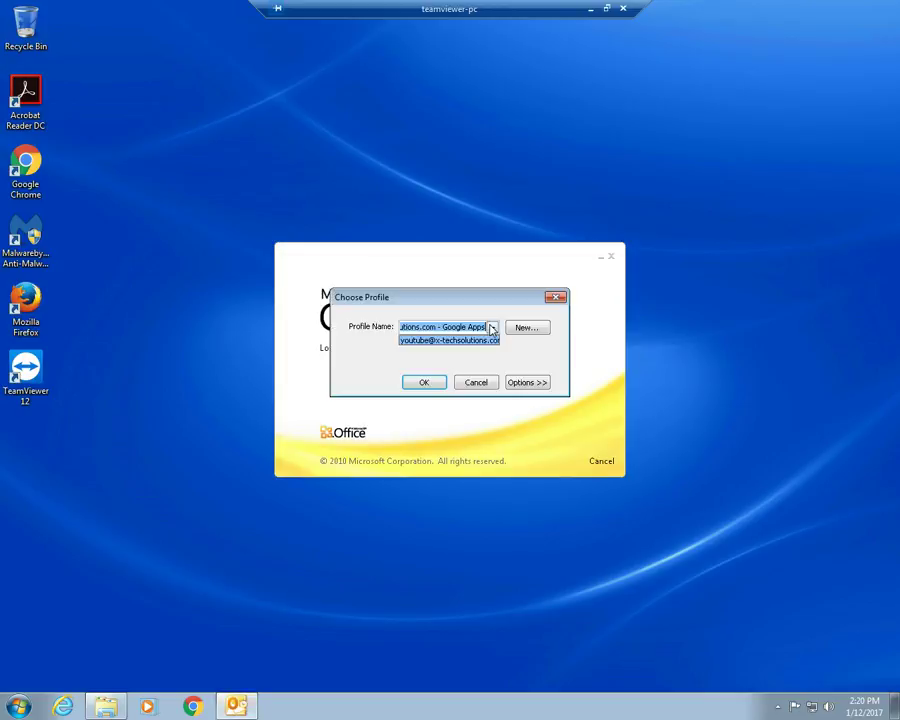
left_click(491, 327)
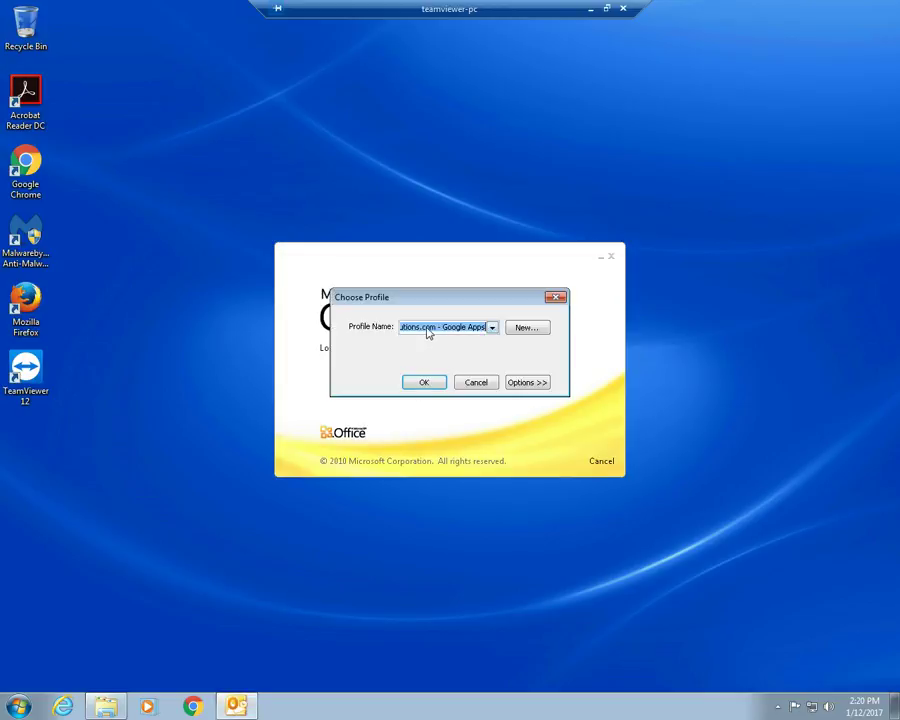
left_click(427, 328)
left_click_drag(473, 327, 376, 325)
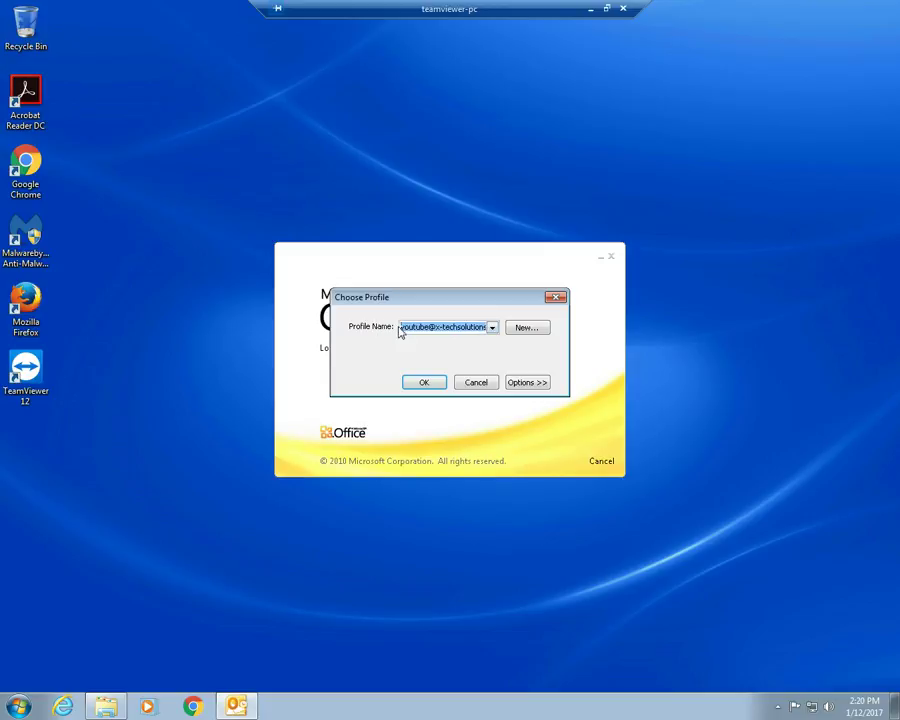
left_click(413, 325)
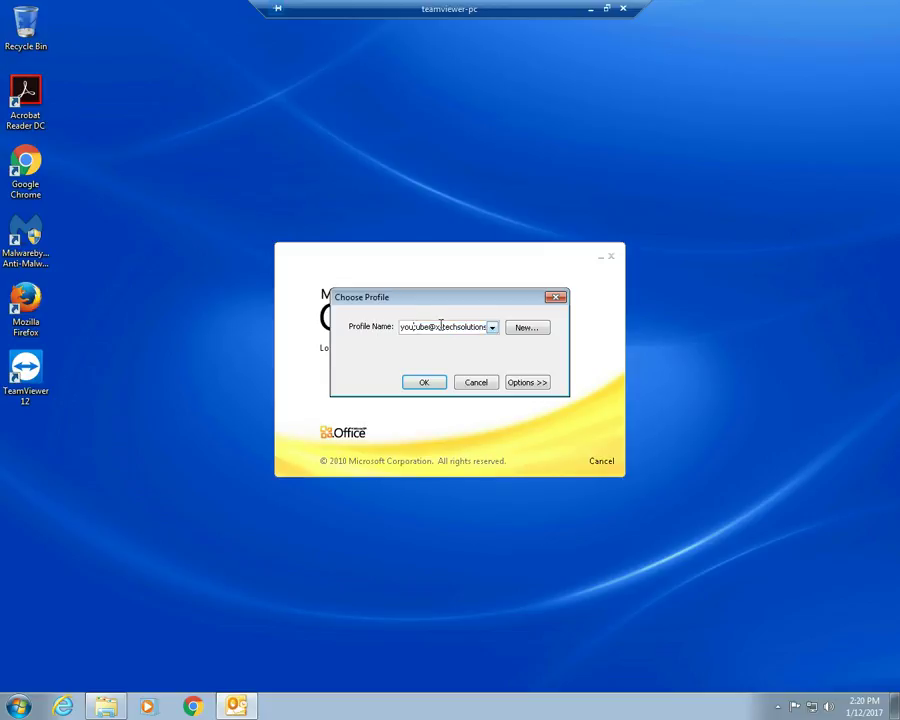
Review the full youtube profile name, then start Outlook with that profile.
left_click_drag(404, 328, 350, 325)
left_click(436, 327)
left_click(406, 327)
left_click_drag(425, 326, 432, 326)
left_click(406, 328)
left_click_drag(409, 330, 518, 327)
left_click(441, 330)
left_click(432, 385)
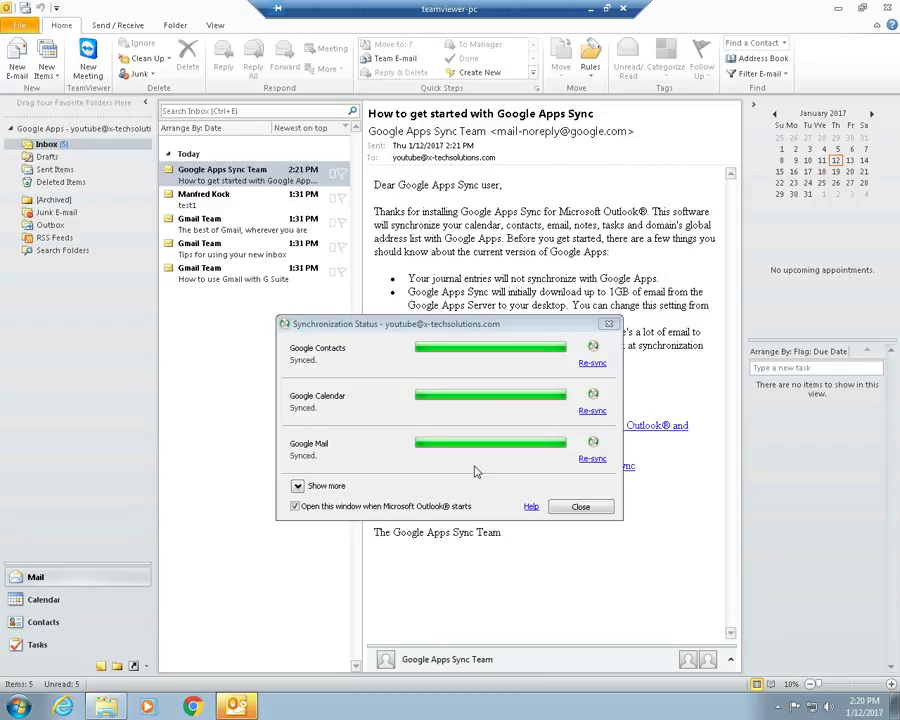
Check the Synchronization Status window for synced Google Contacts, Calendar and Mail.
left_click(588, 510)
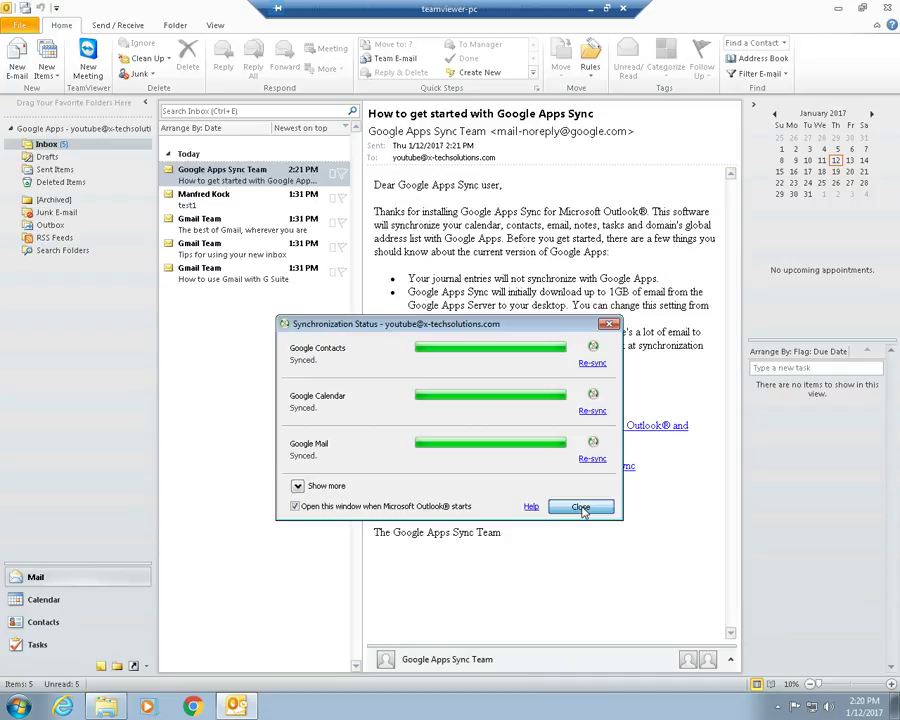
Read the synced test1, Gmail Team welcome and Google Apps Sync welcome messages in the Inbox.
left_click(582, 508)
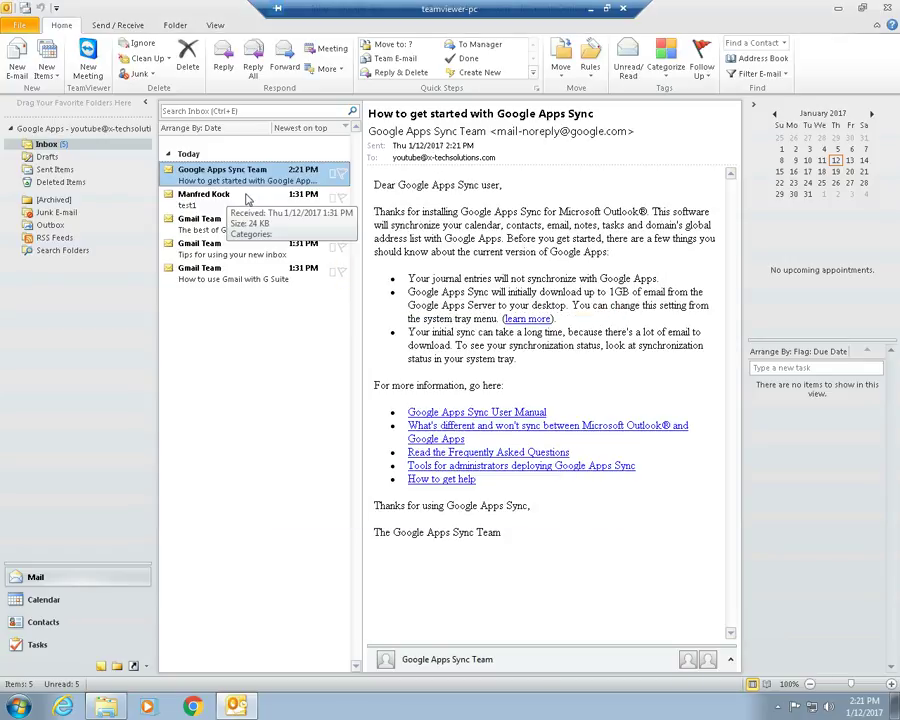
left_click(205, 199)
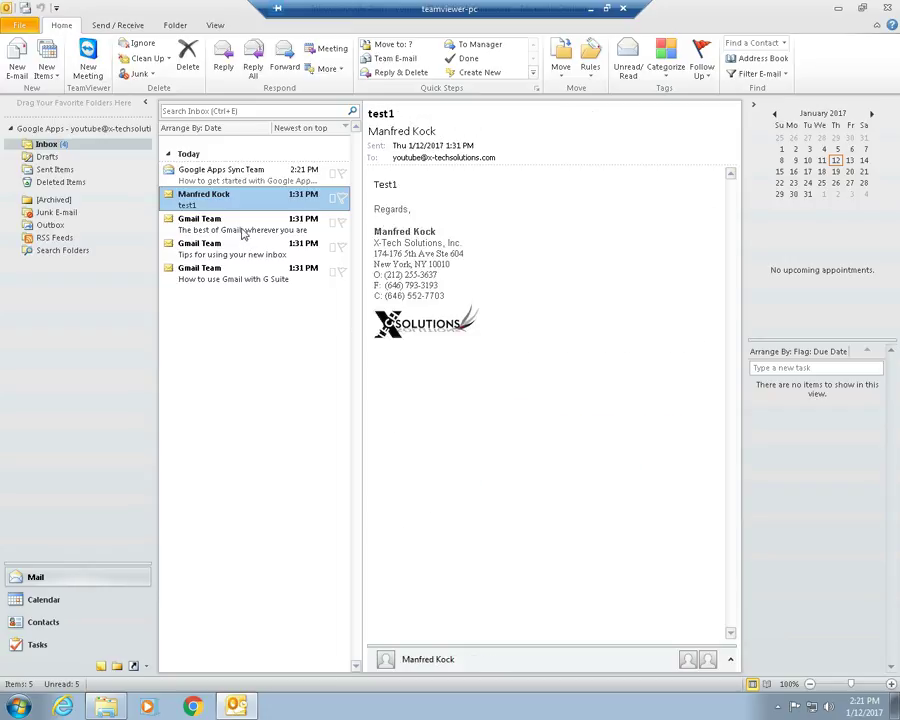
left_click(243, 232)
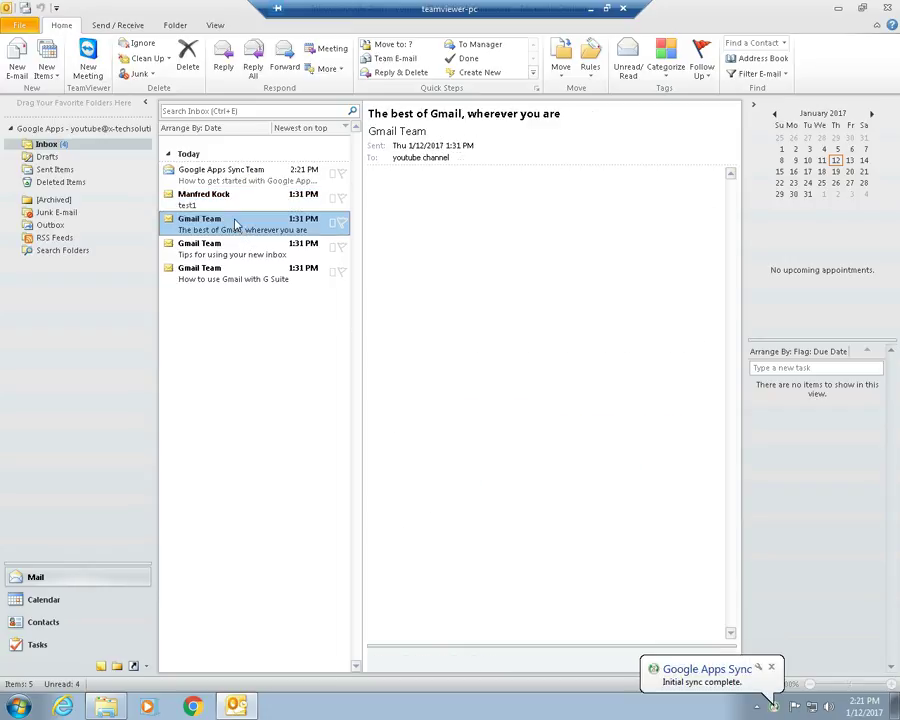
left_click(216, 175)
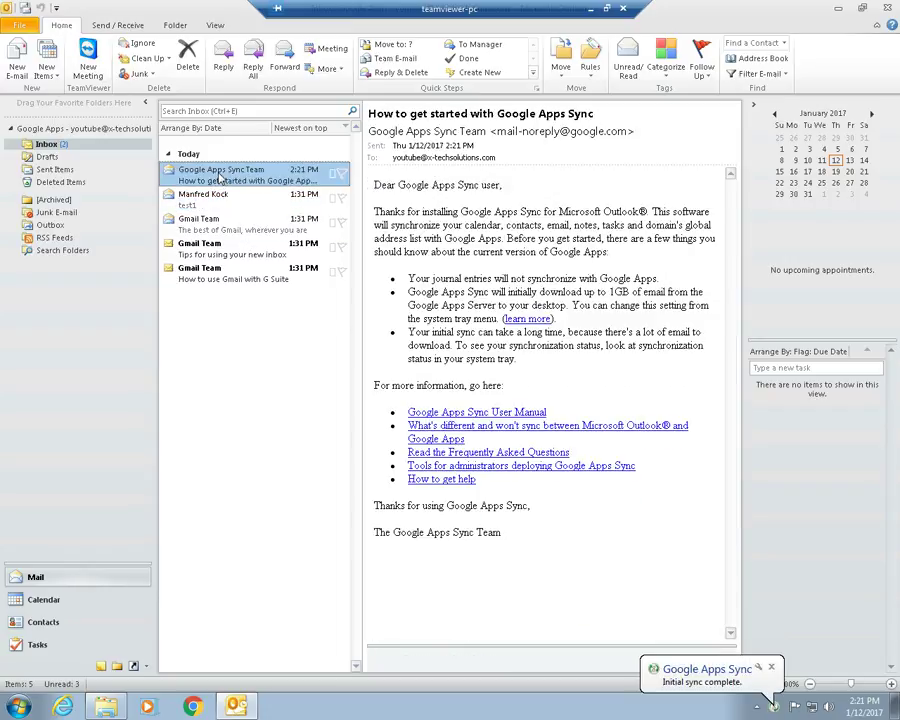
Review the synced User One contact and calendar, then begin a new contact named User Two.
left_click(48, 623)
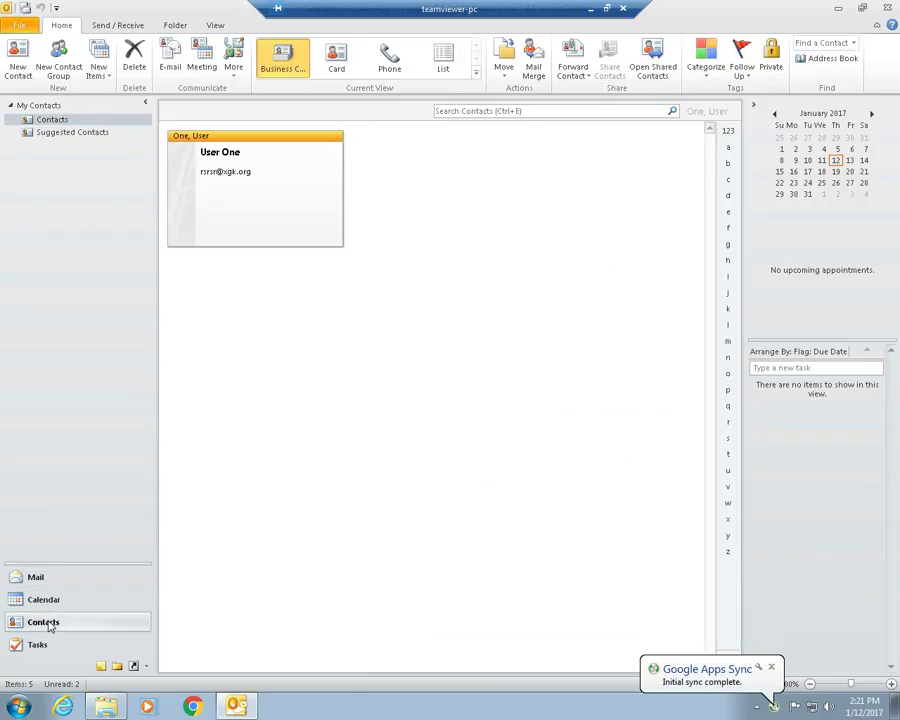
double_click(255, 155)
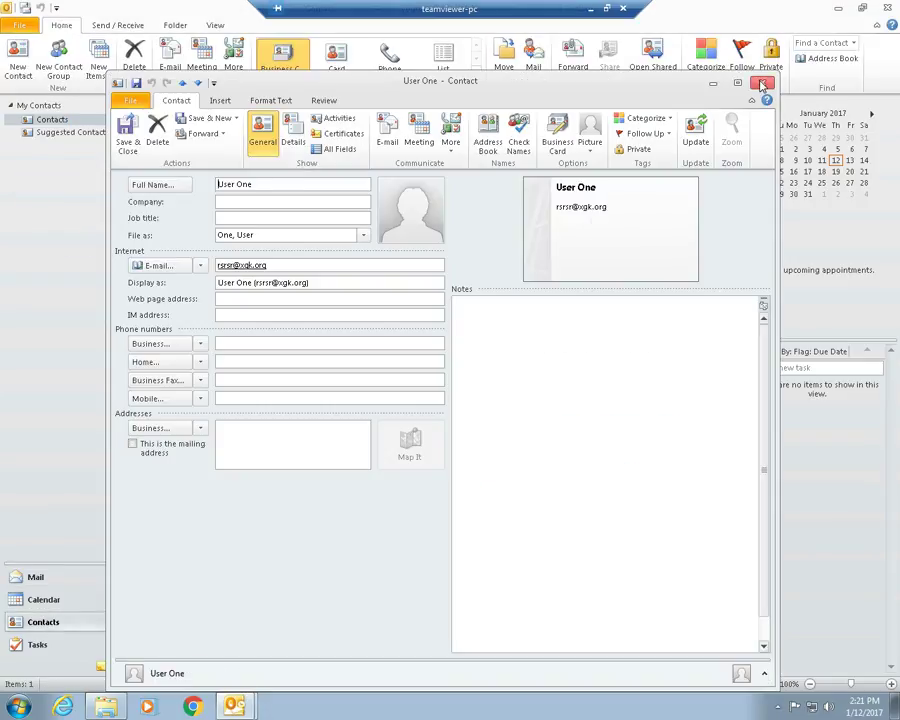
left_click(763, 84)
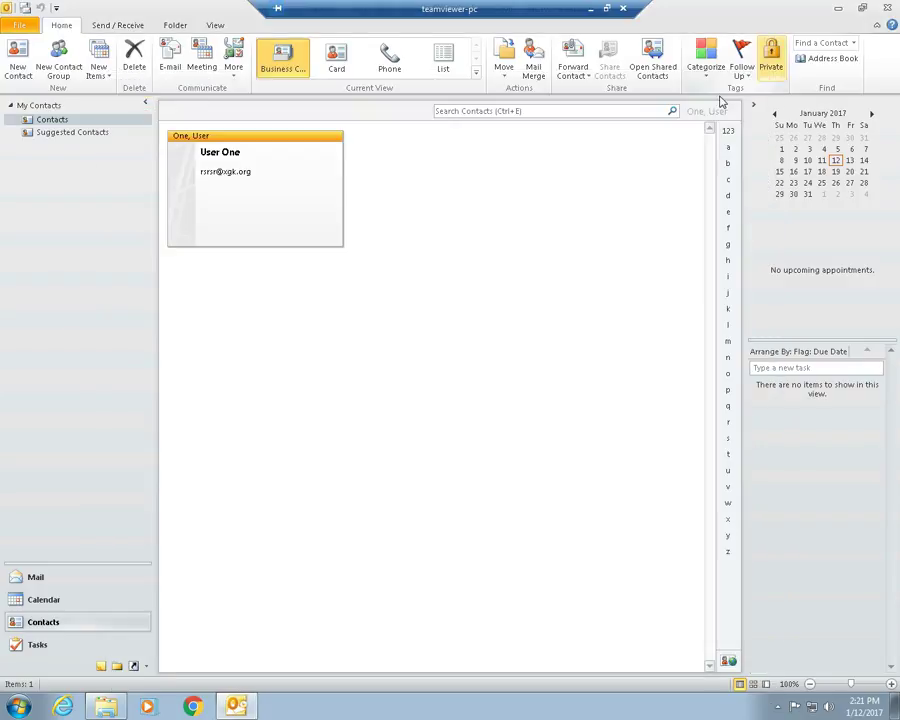
left_click(48, 577)
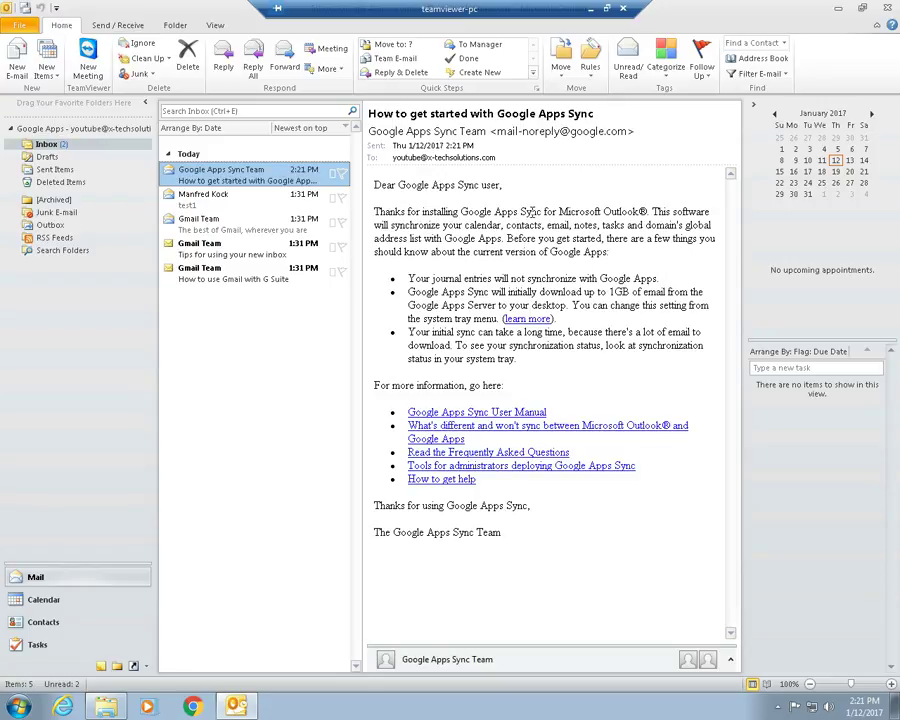
left_click(56, 599)
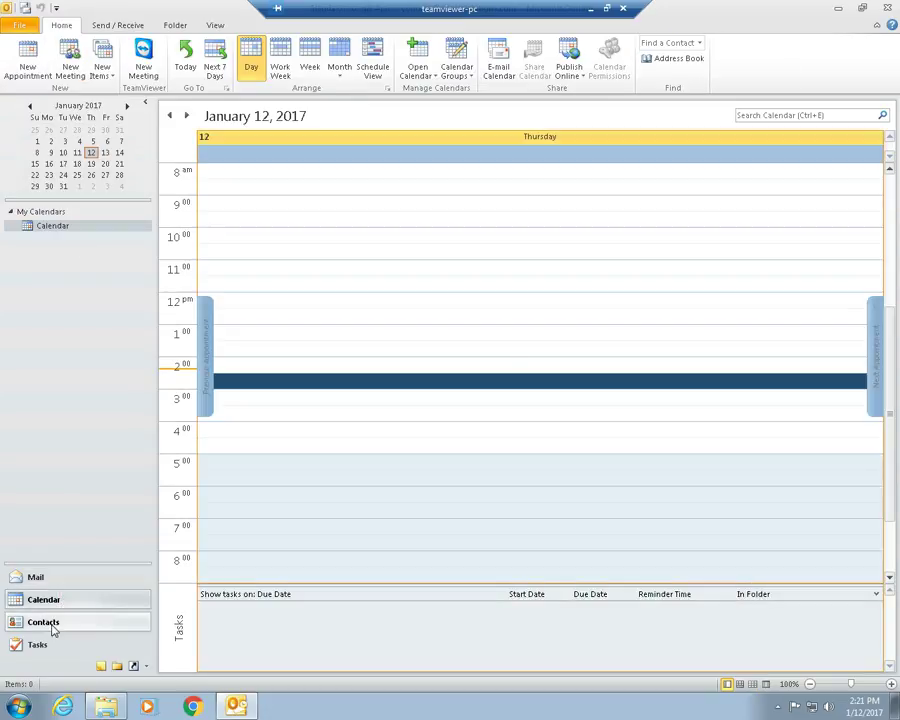
left_click(53, 623)
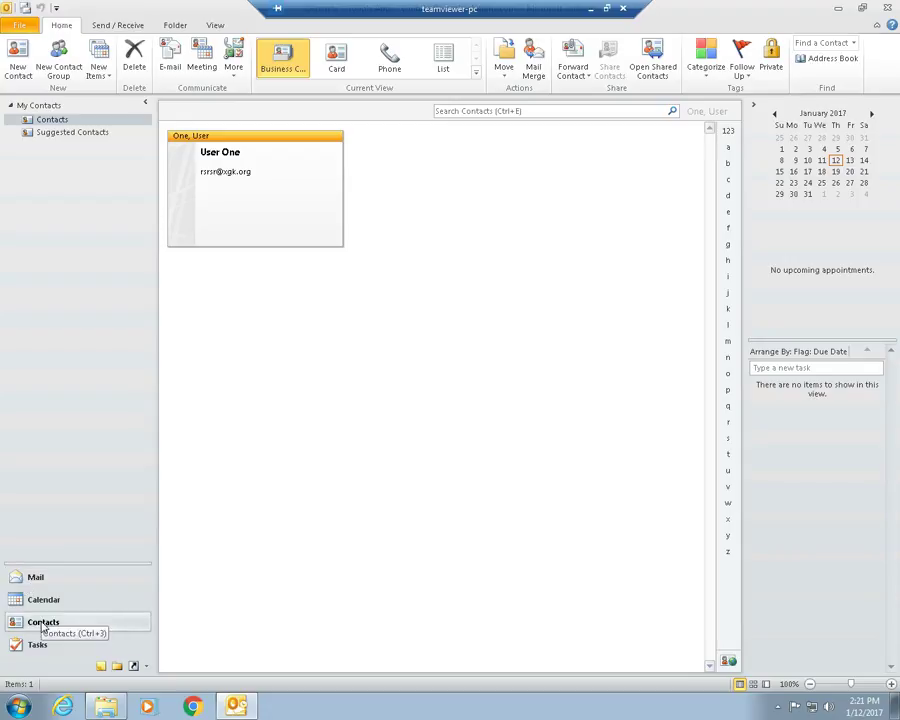
left_click(20, 58)
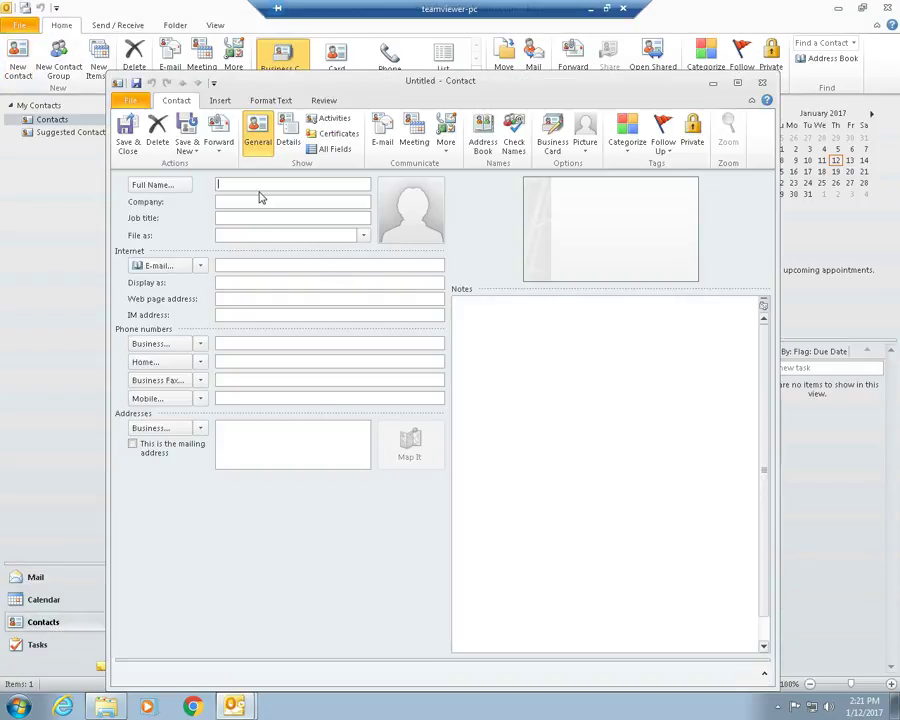
type("User Two")
Sign in at gmail.com with the G Suite account and open Google Contacts from the apps grid.
left_click(194, 707)
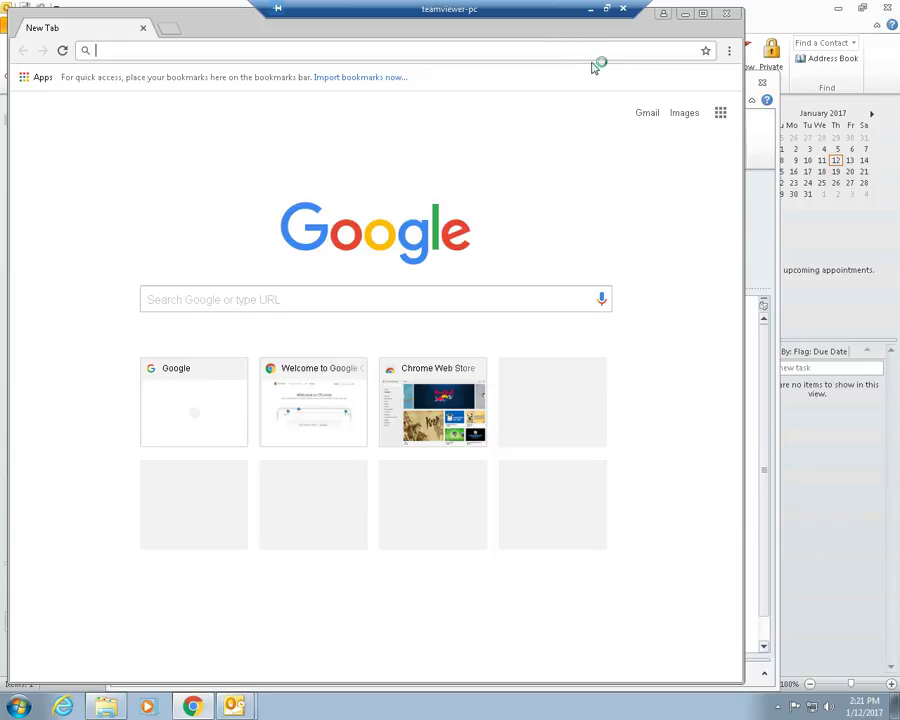
type("gmail.com")
key("Return")
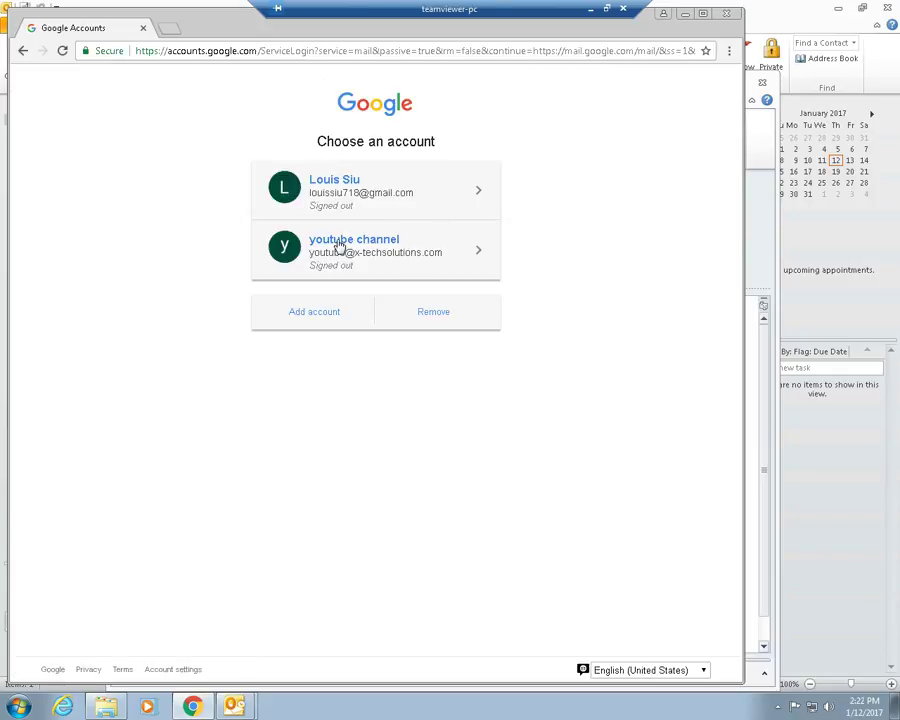
left_click(333, 247)
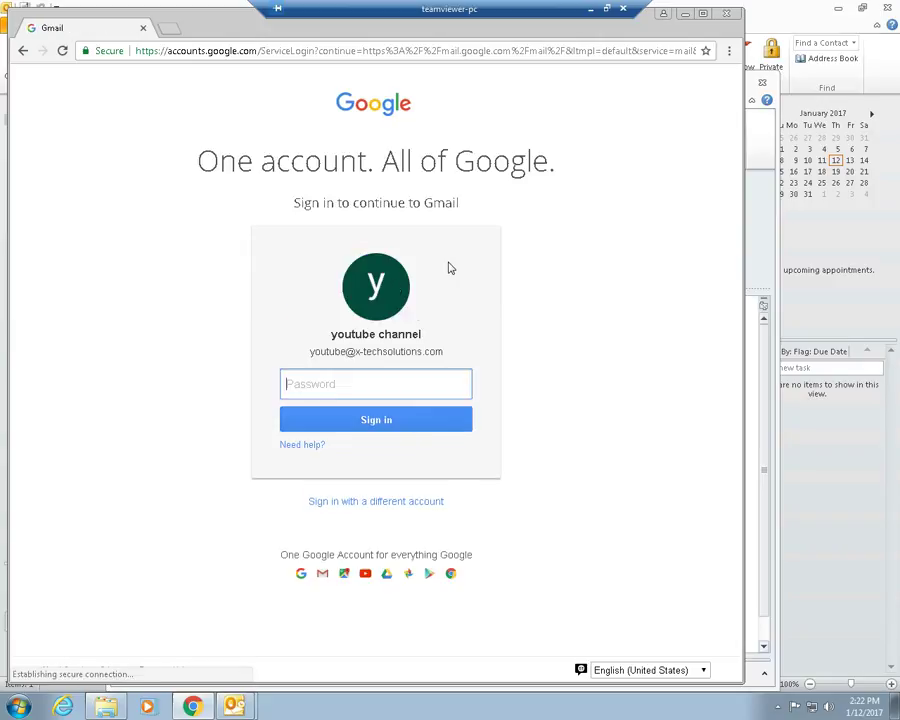
type("*")
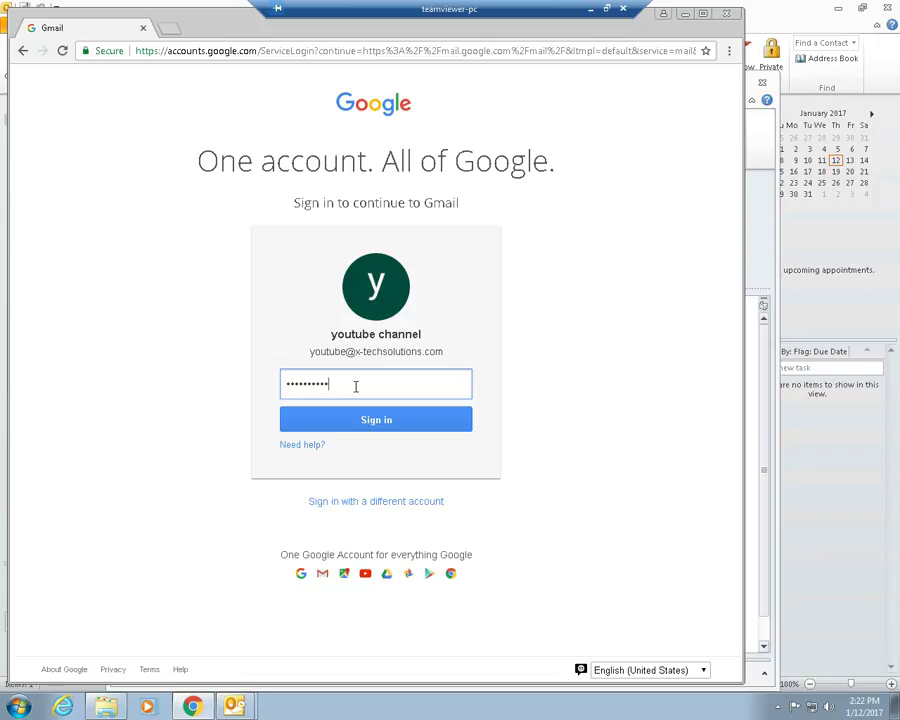
left_click(378, 426)
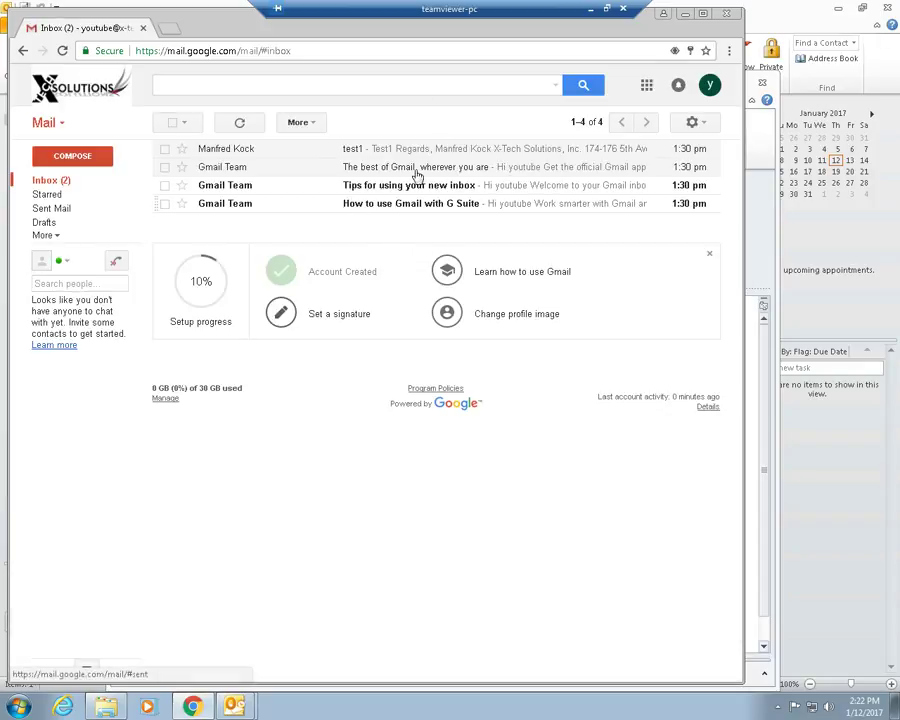
left_click(647, 86)
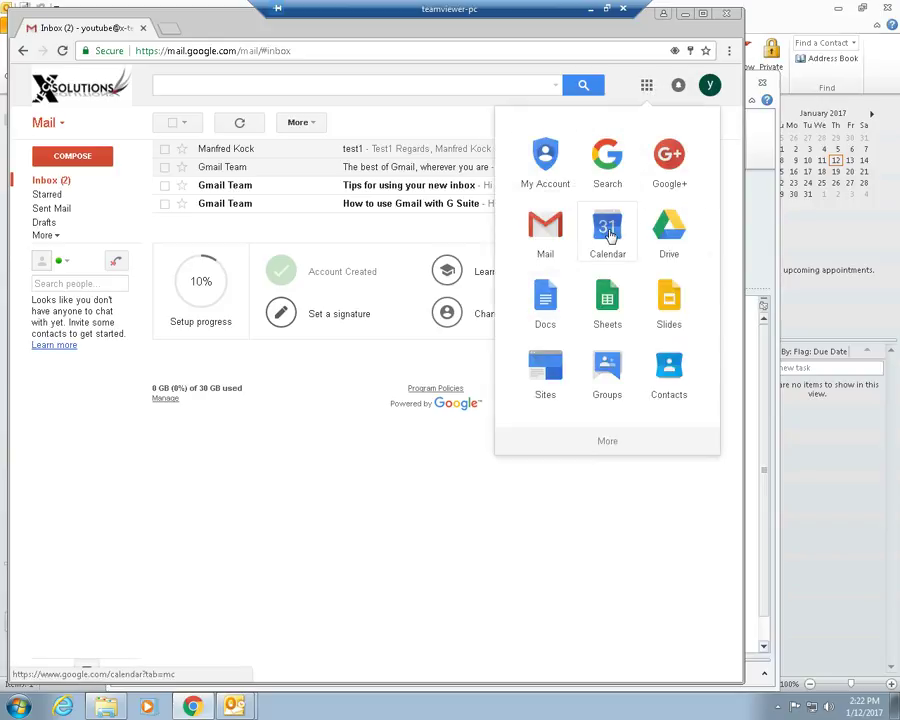
left_click(669, 388)
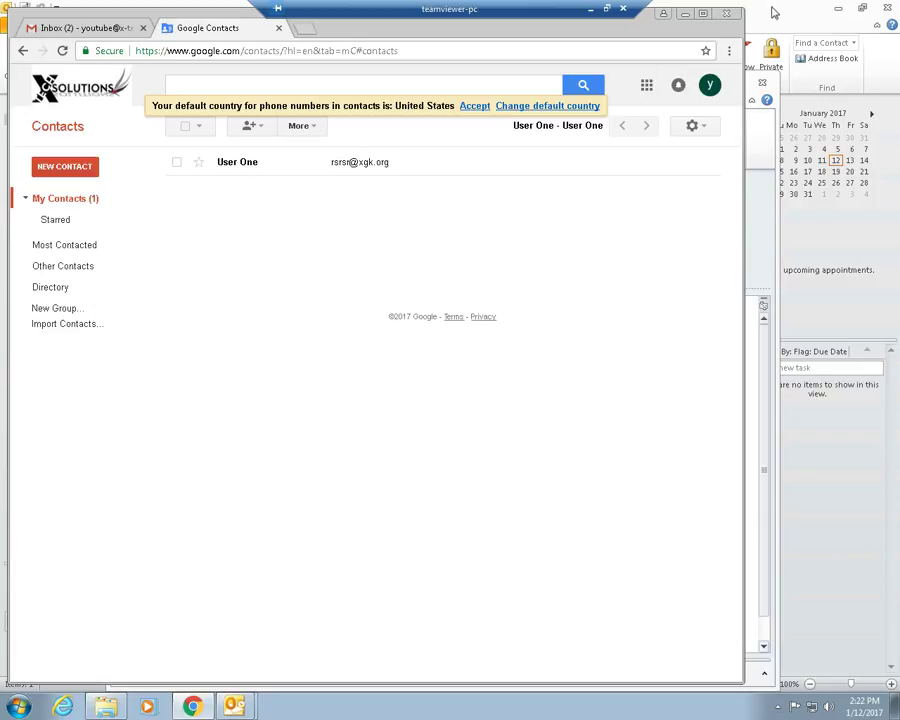
Close the duplicate empty contact form and return to the User Two contact form.
left_click(726, 13)
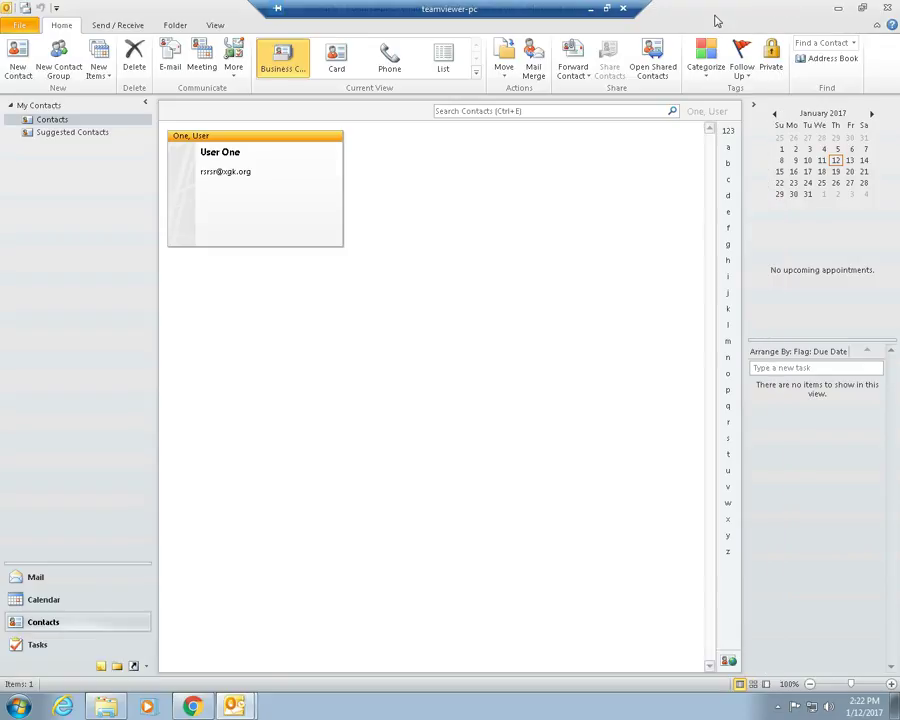
left_click(22, 58)
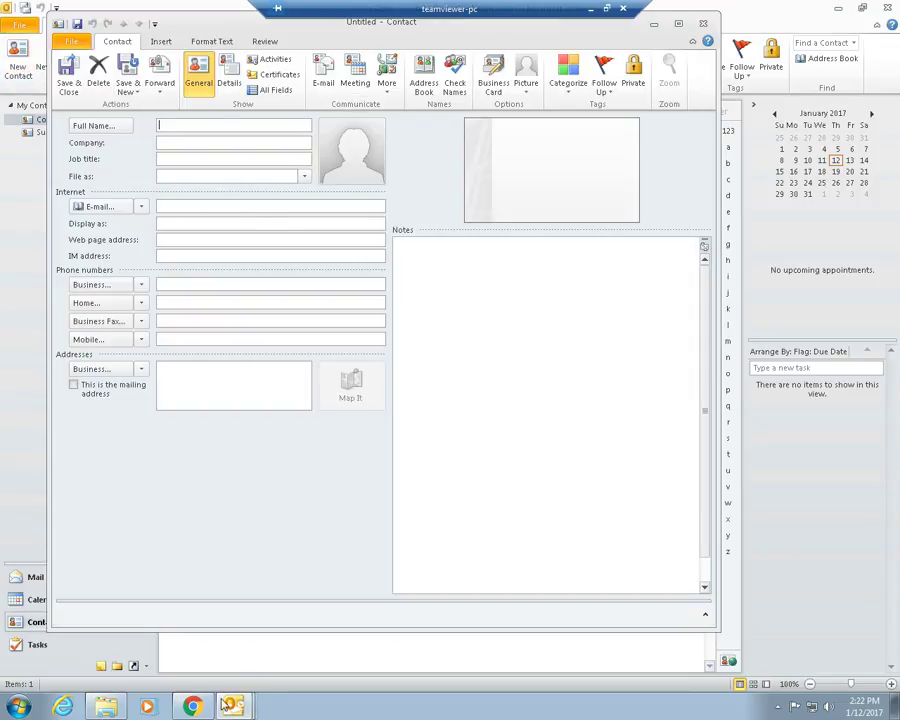
left_click(233, 706)
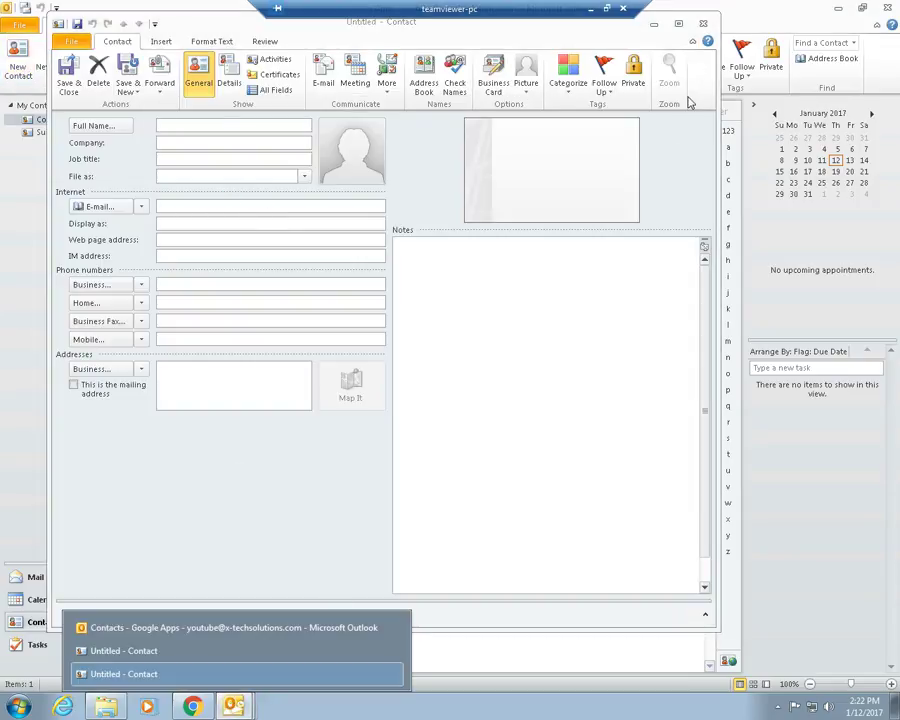
left_click(236, 674)
key("Escape")
left_click(233, 706)
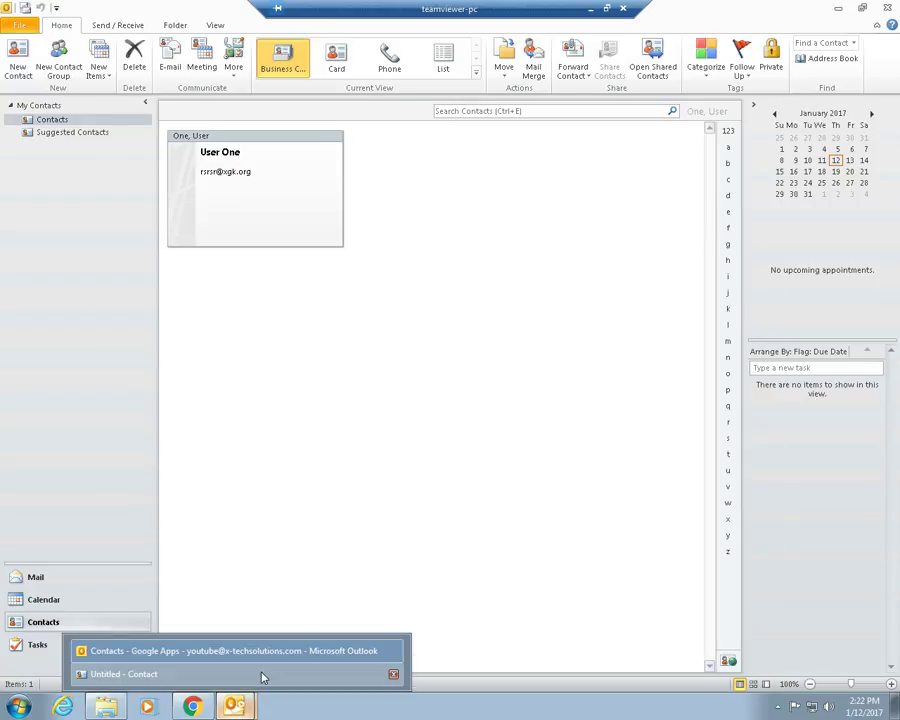
left_click(124, 674)
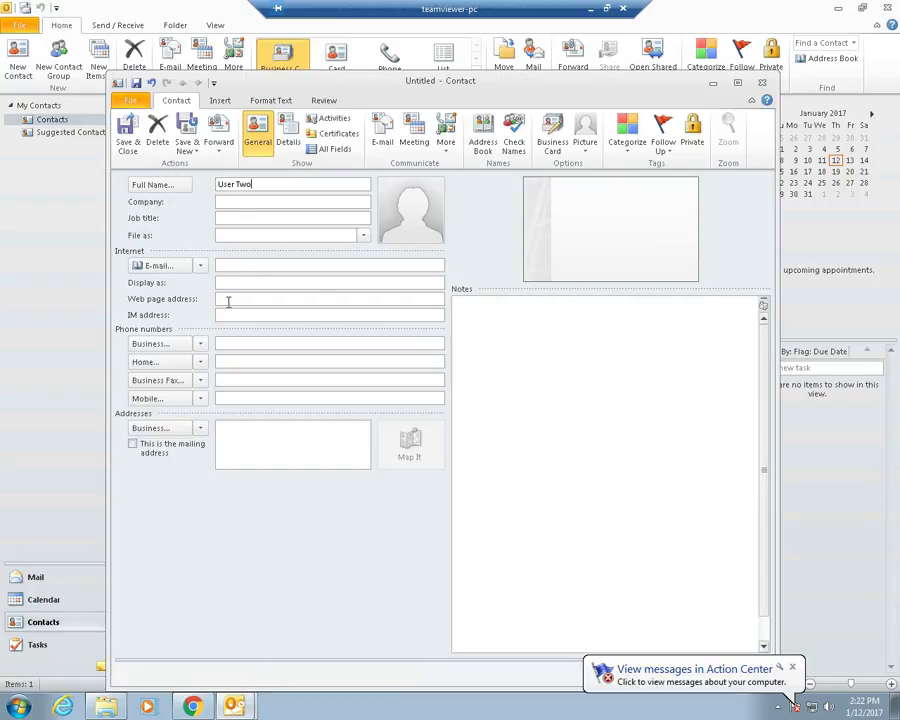
Give User Two business phone (111)999-000, confirming the area code and dialing rules, and save.
left_click(227, 344)
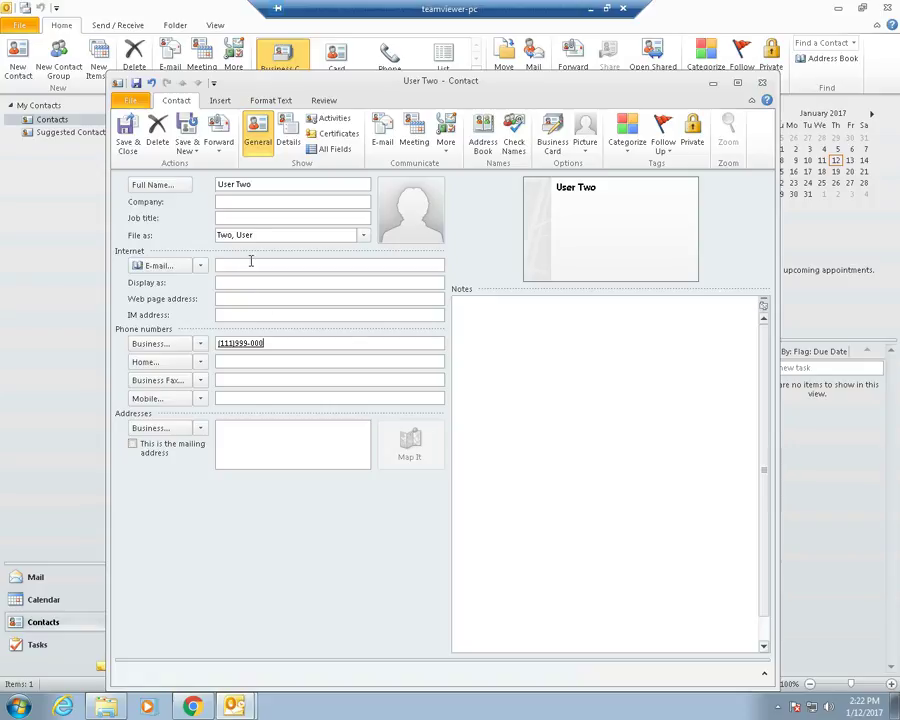
left_click(253, 203)
left_click(55, 124)
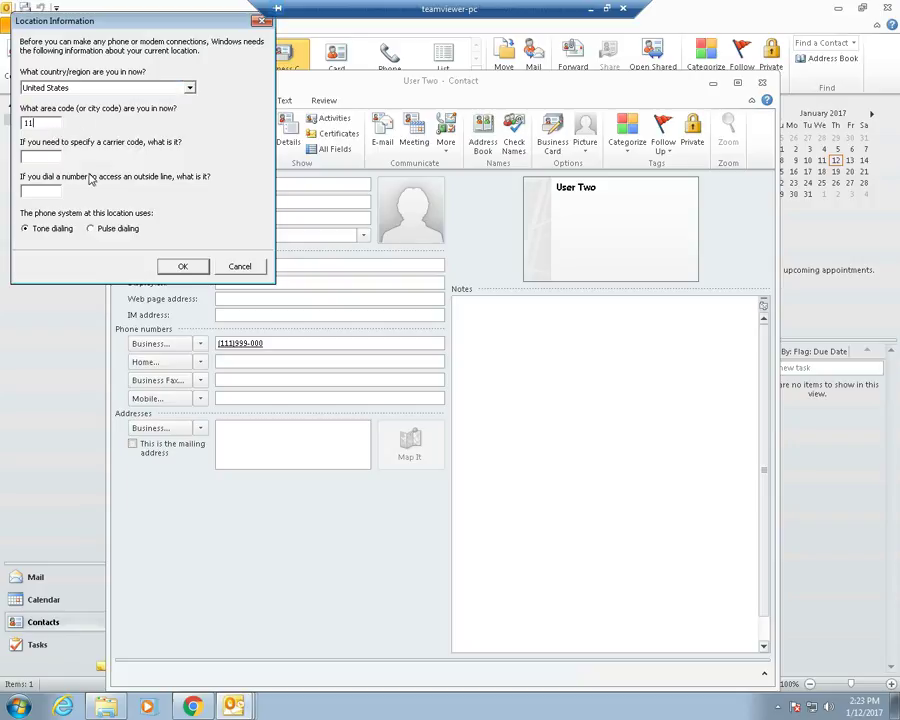
left_click(183, 266)
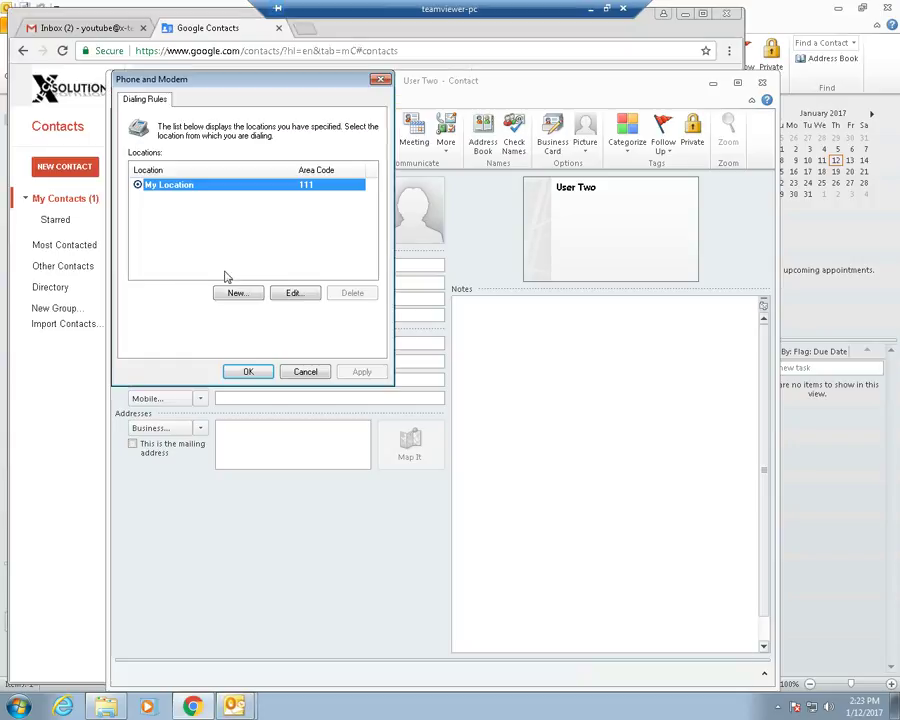
left_click(251, 372)
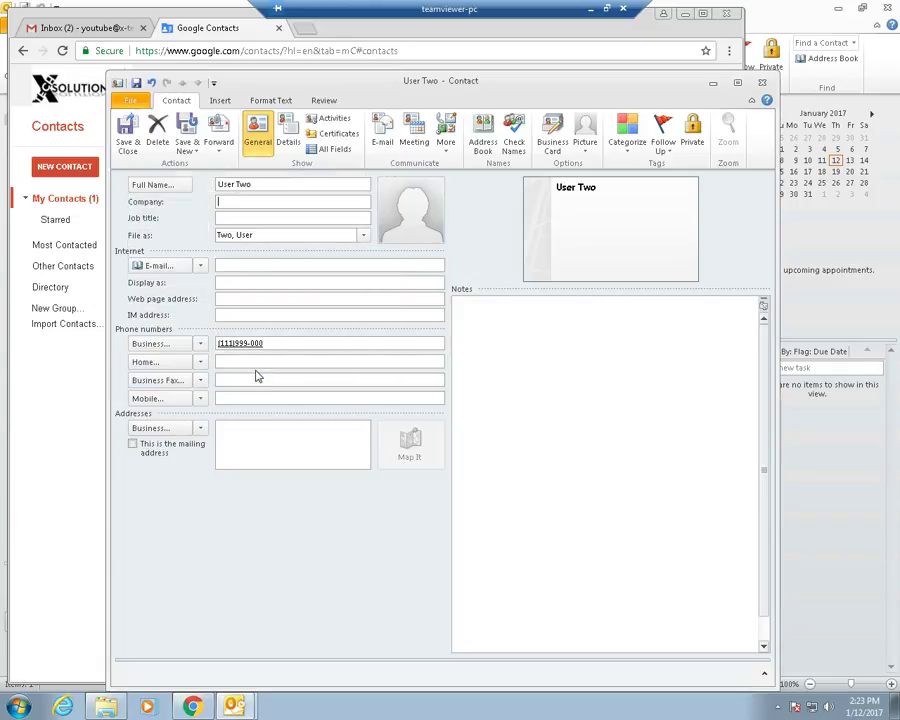
left_click(128, 135)
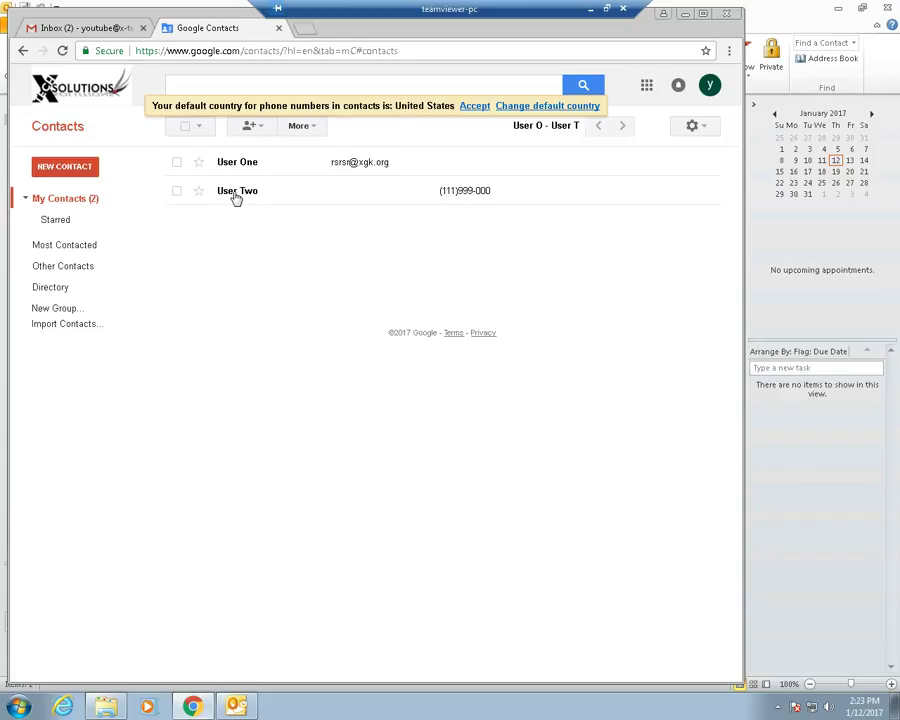
Open User Two's synced entry with work phone (111)999-000 in Google Contacts and in Outlook.
left_click(767, 250)
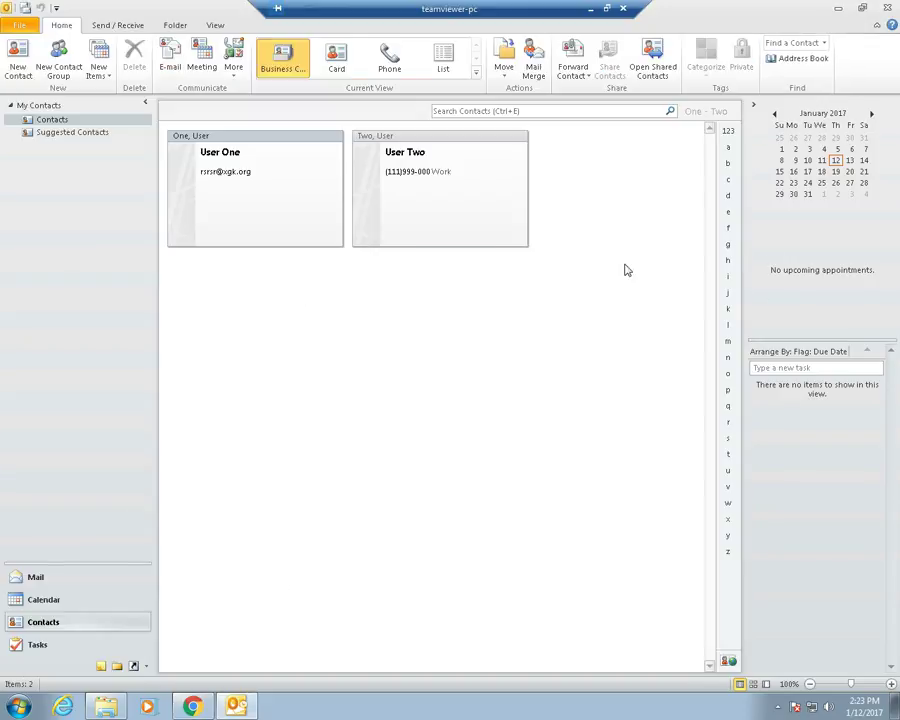
left_click(192, 707)
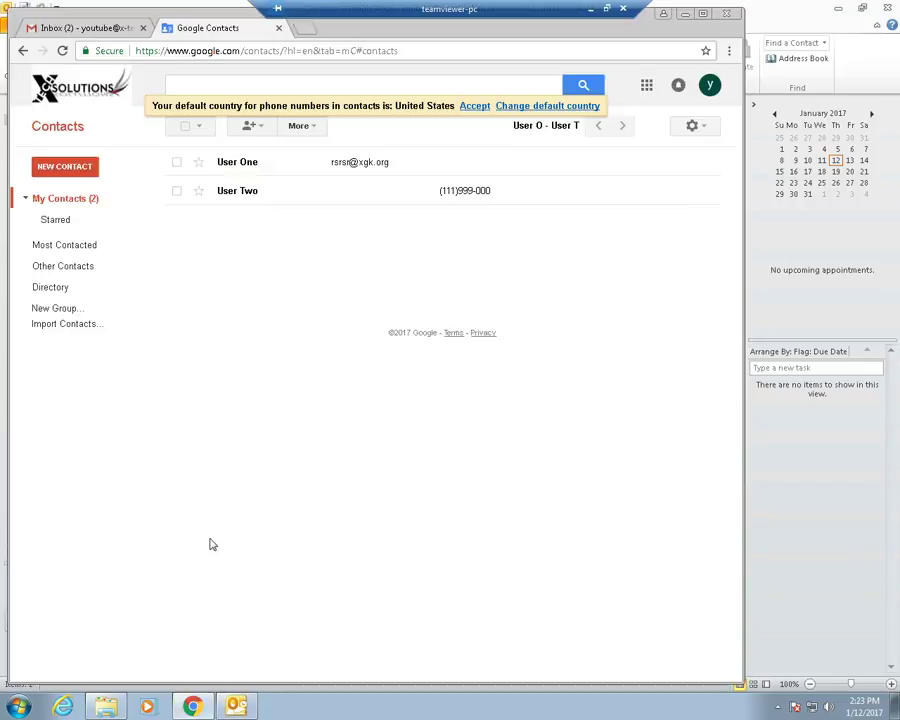
left_click(248, 195)
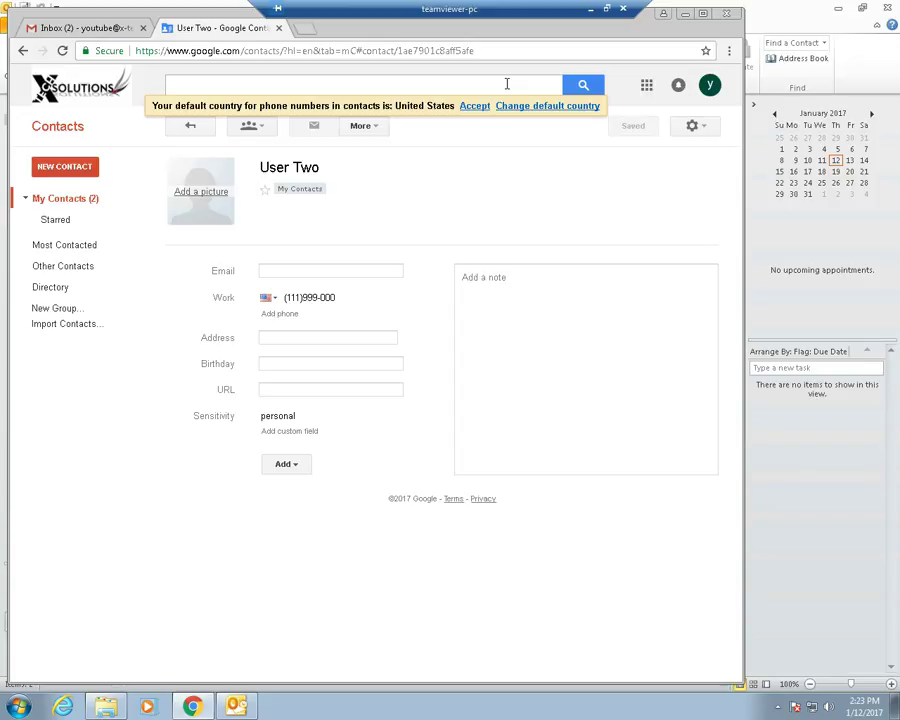
left_click(273, 271)
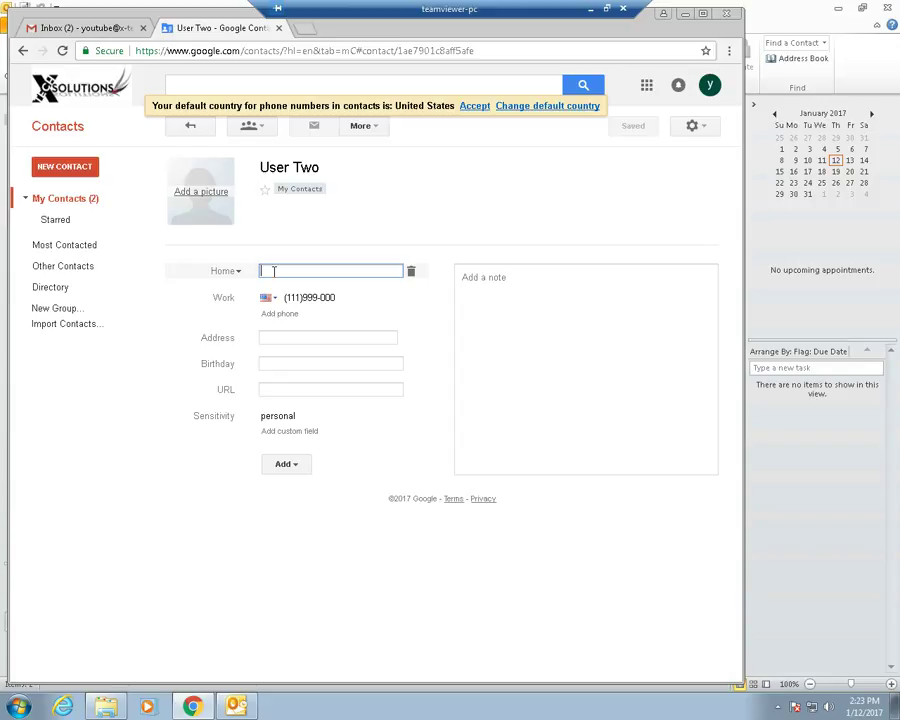
left_click(748, 221)
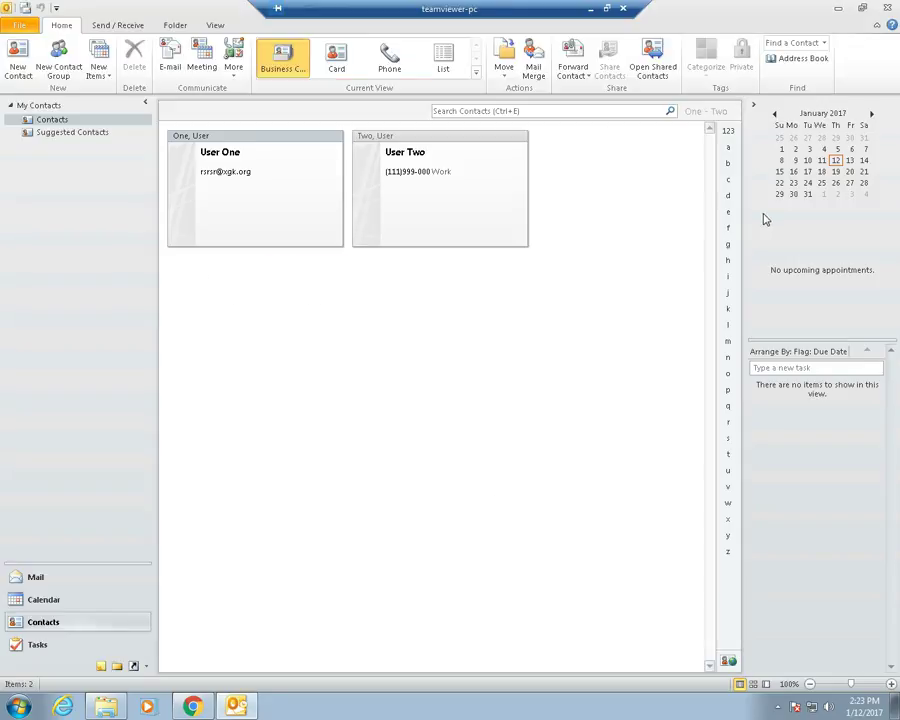
double_click(484, 203)
Enter a home e-mail address for User Two in Google Contacts and save it.
left_click(230, 265)
left_click(762, 82)
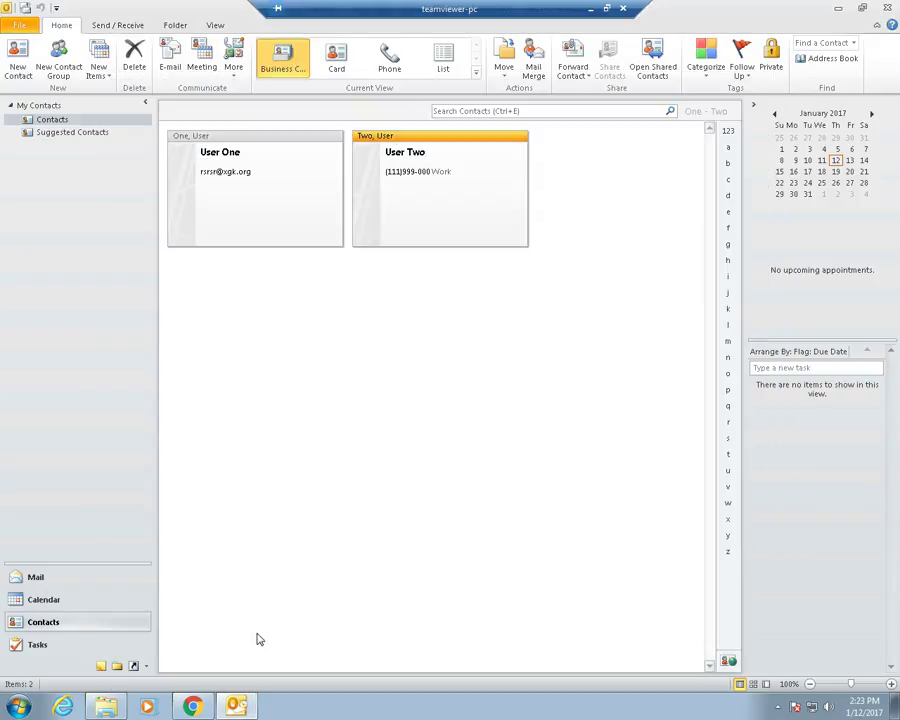
left_click(194, 706)
left_click(290, 270)
type("test@someone.com")
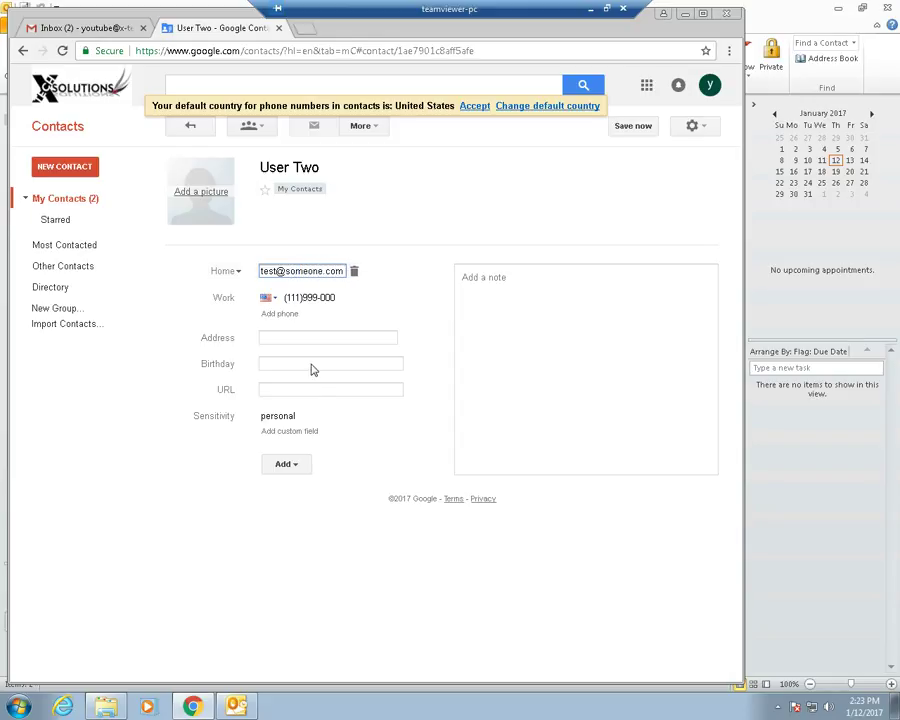
left_click(627, 128)
left_click(187, 125)
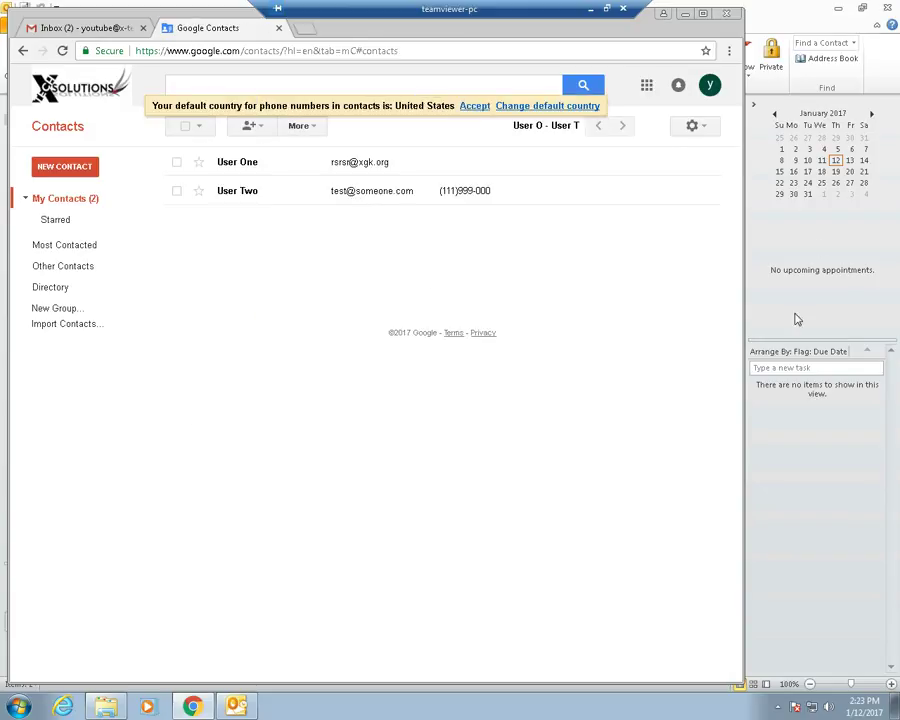
Reopen User Two in Outlook several times to check whether the new e-mail has synced.
left_click(684, 15)
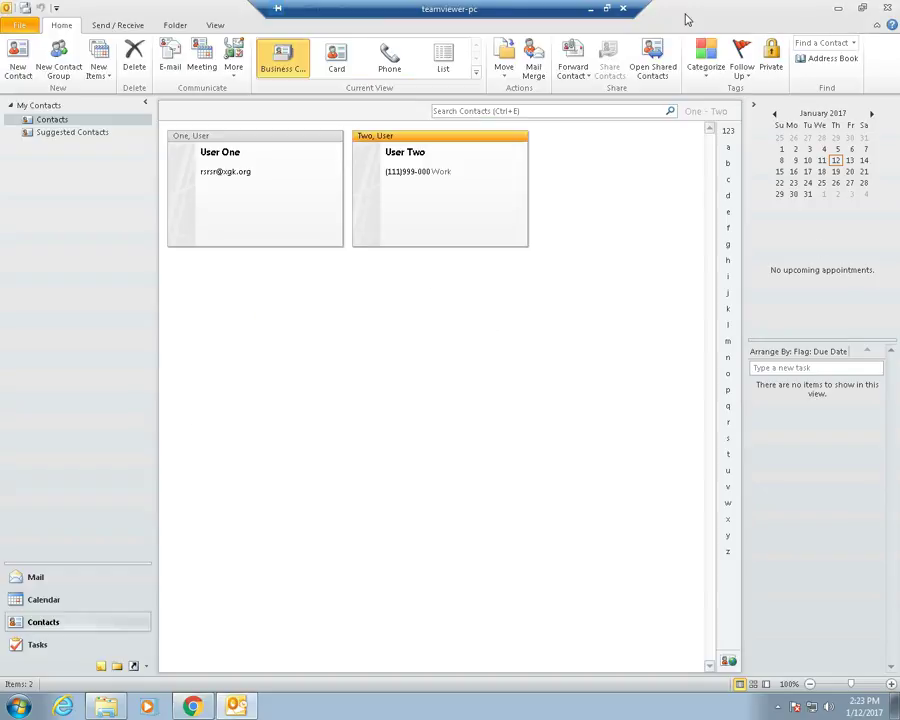
double_click(411, 196)
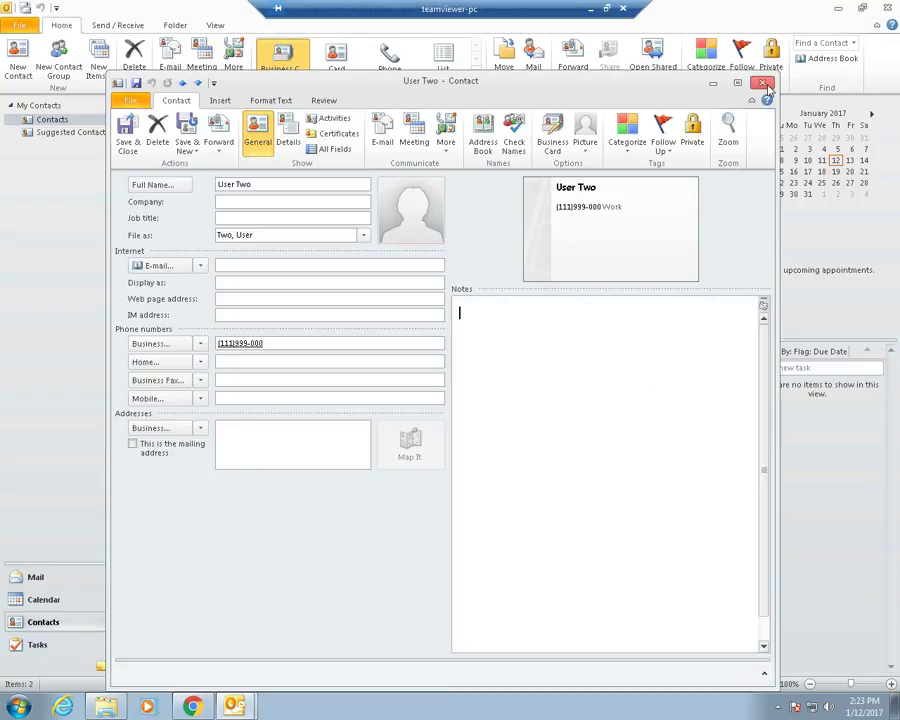
left_click(535, 56)
double_click(419, 203)
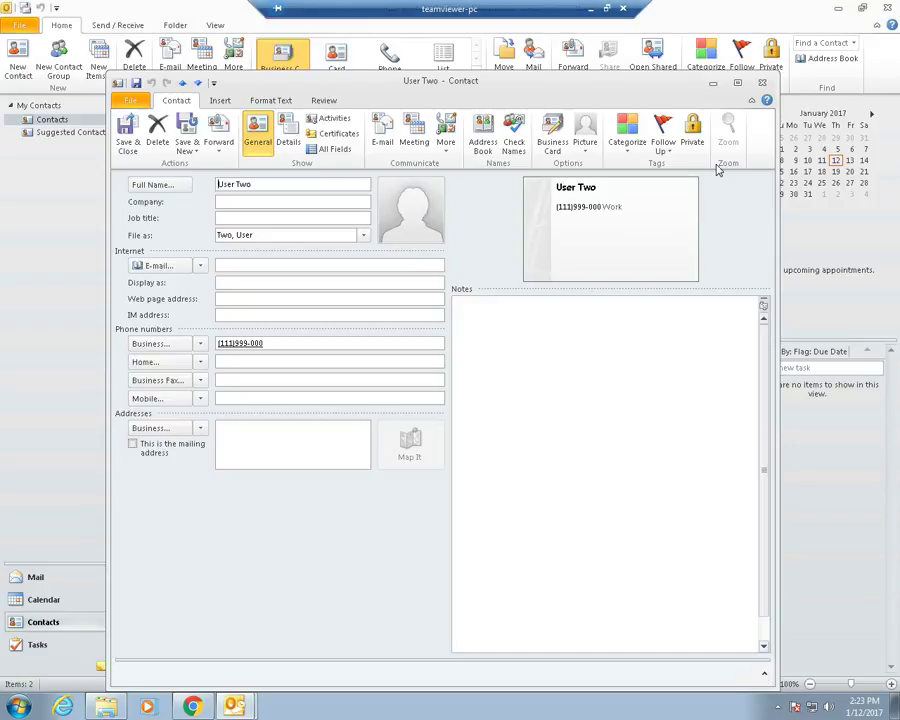
left_click(765, 80)
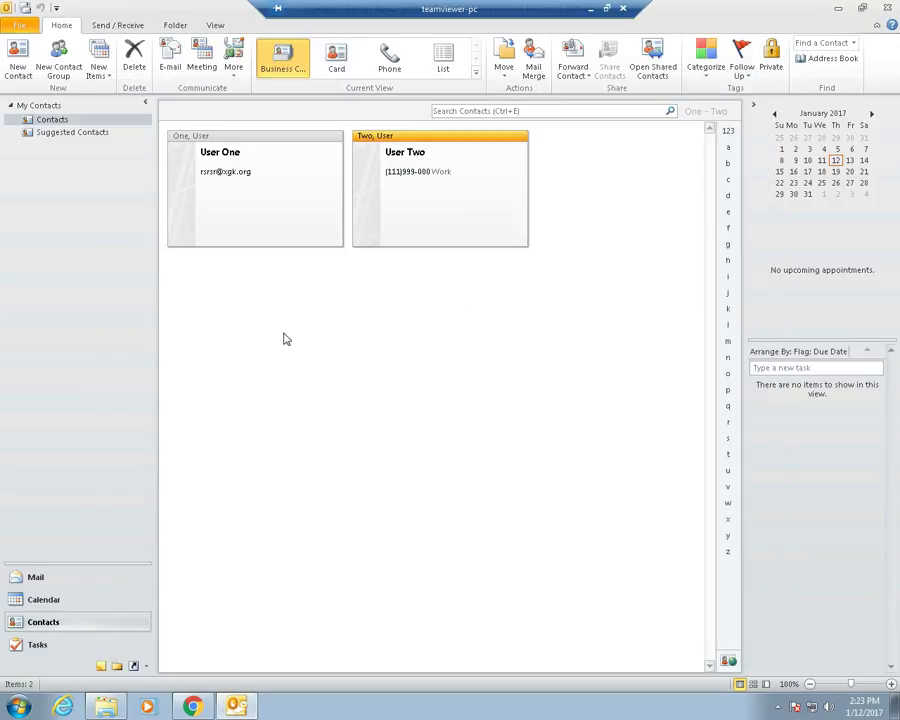
double_click(405, 215)
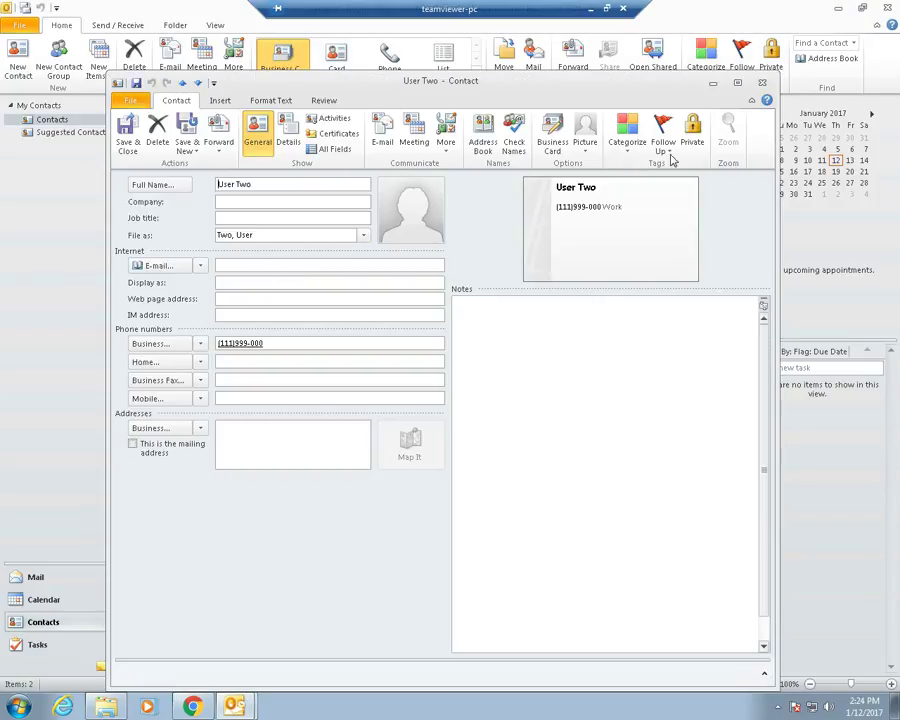
key("Escape")
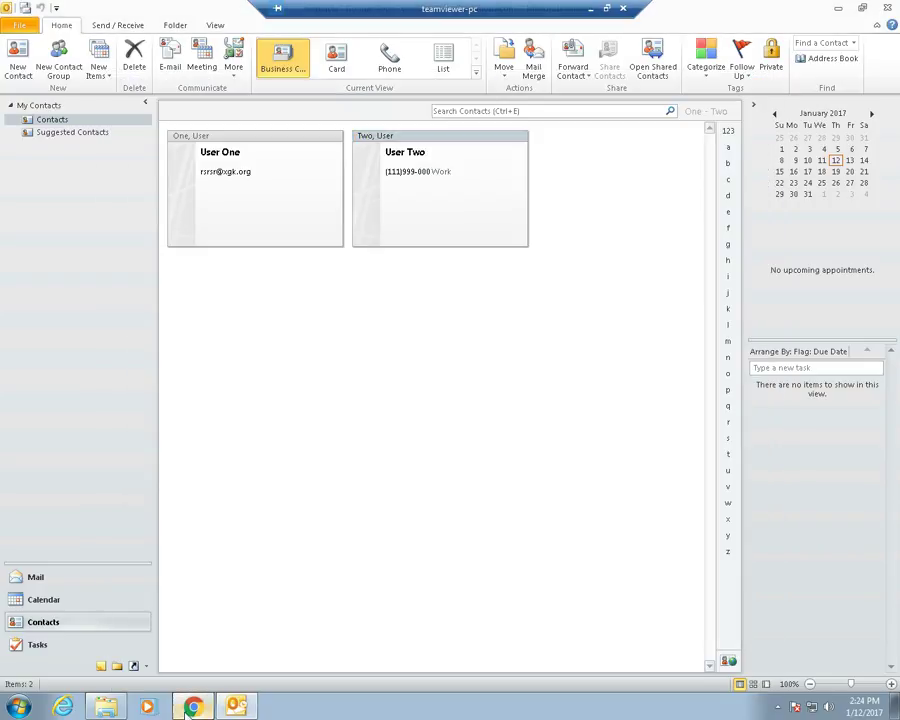
View User One and User Two in Google Contacts, then recheck User Two in Outlook.
left_click(189, 708)
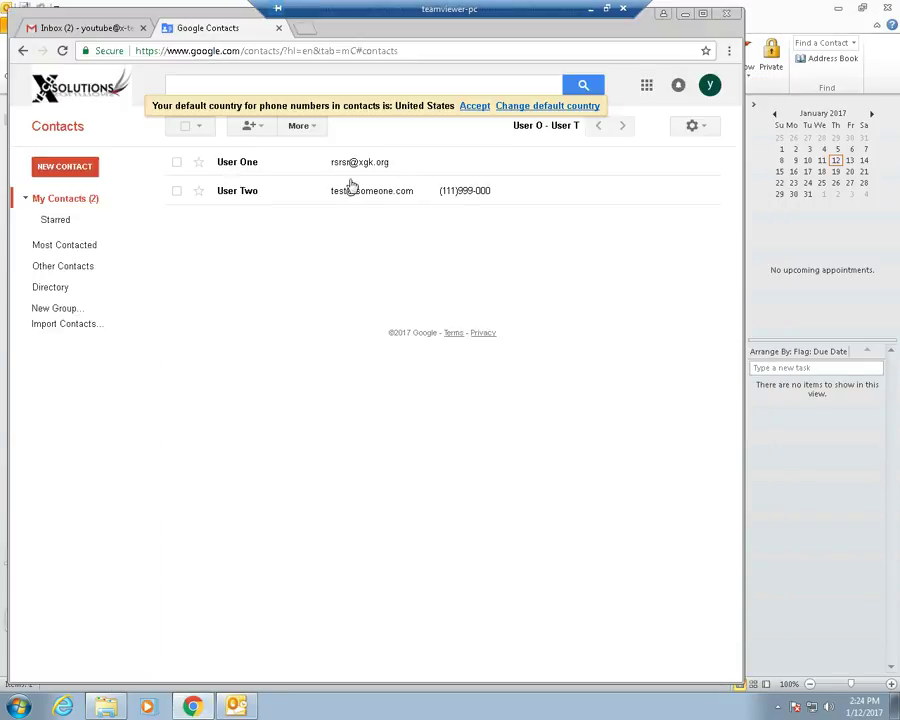
left_click(247, 164)
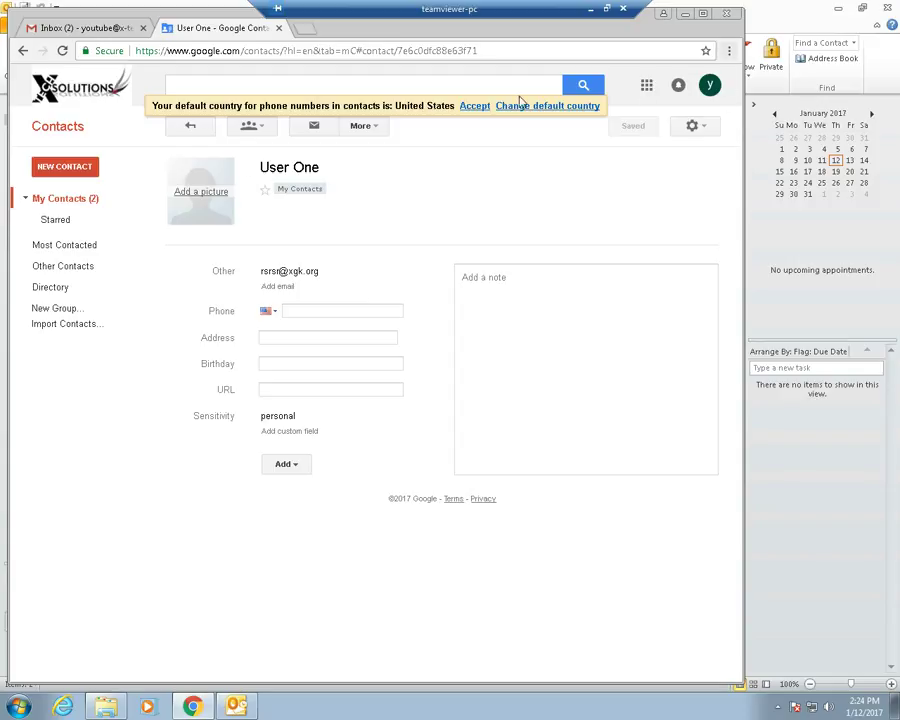
left_click(190, 127)
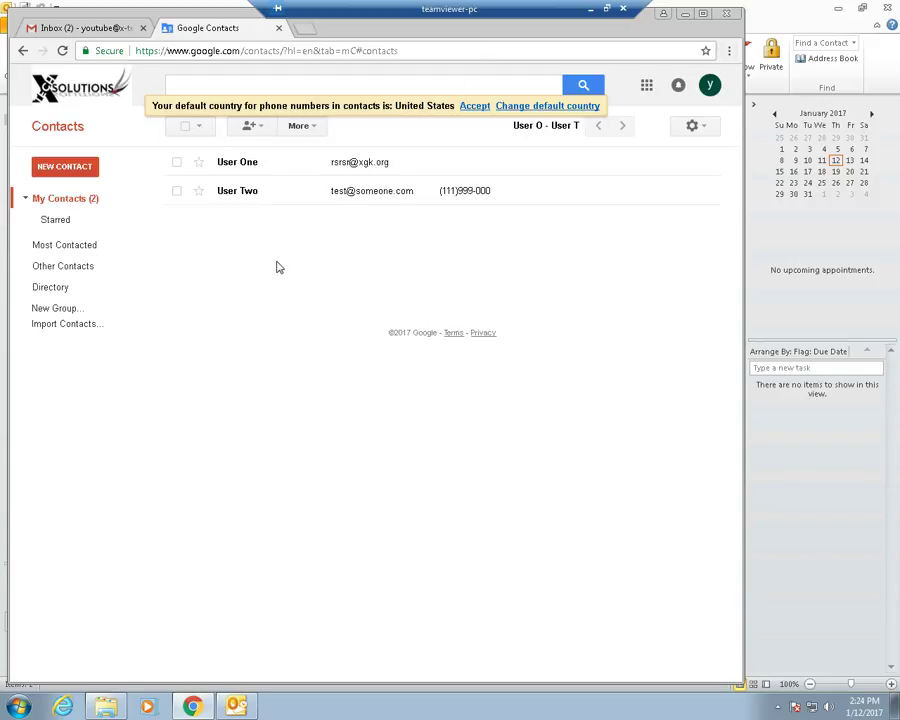
left_click(243, 193)
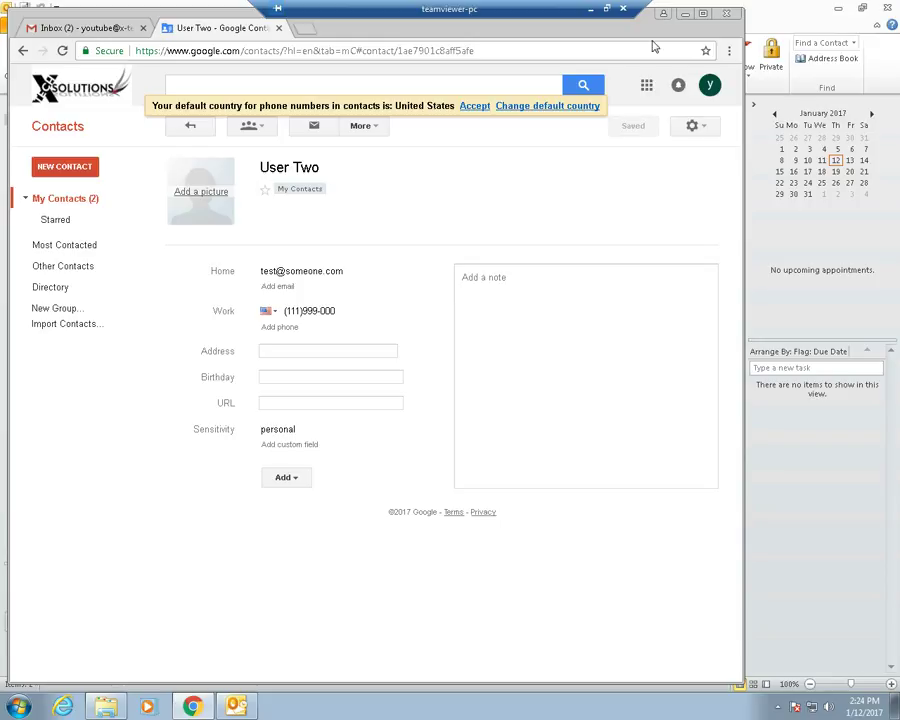
left_click(684, 13)
double_click(432, 197)
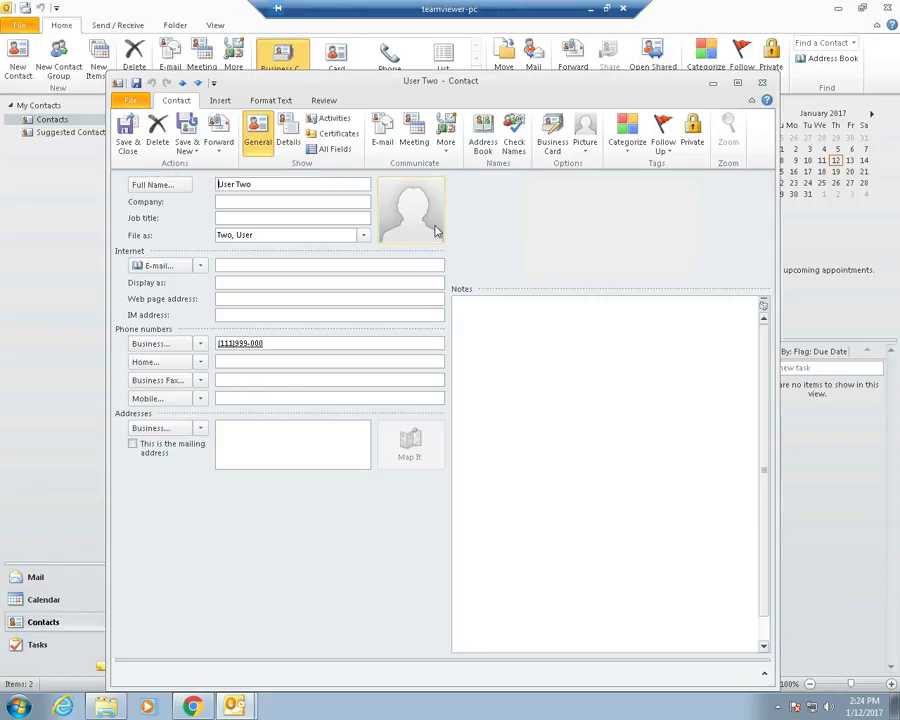
left_click(763, 84)
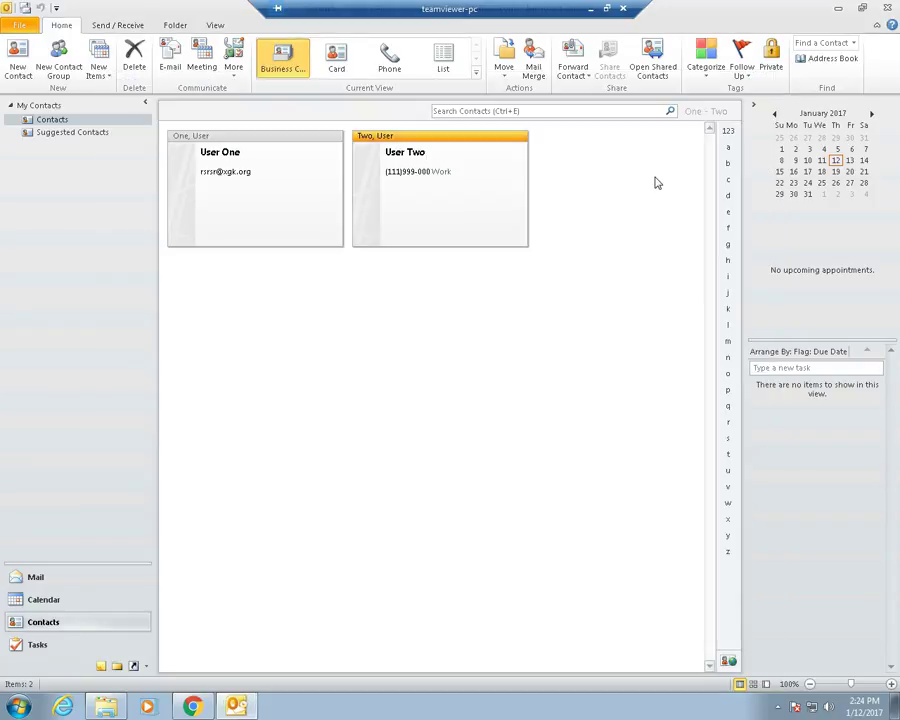
Select User One in the Google Contacts list and delete it via More > Delete contact.
left_click(192, 707)
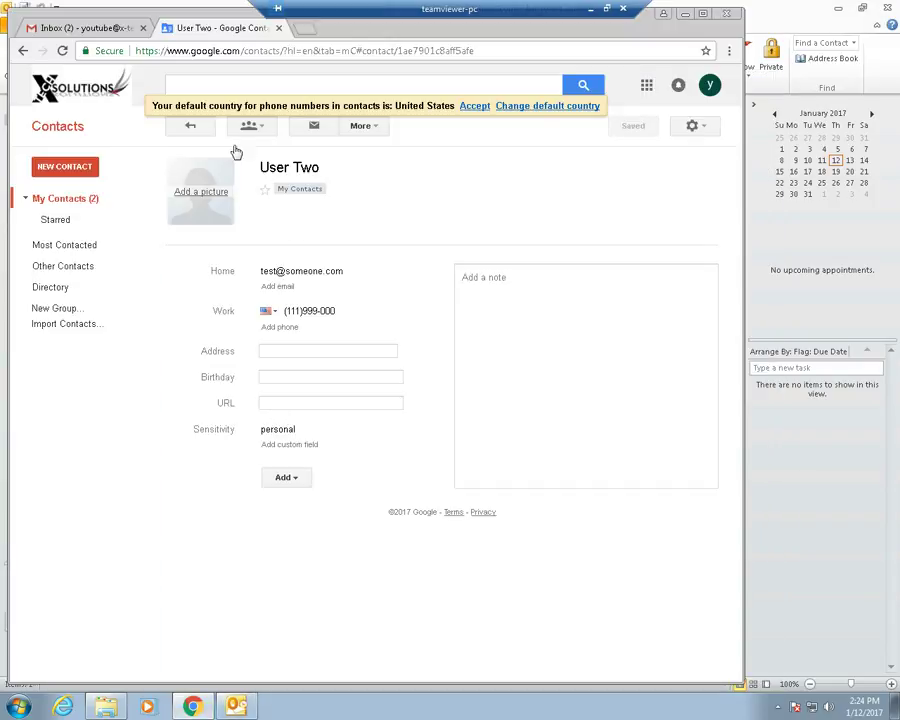
left_click(191, 124)
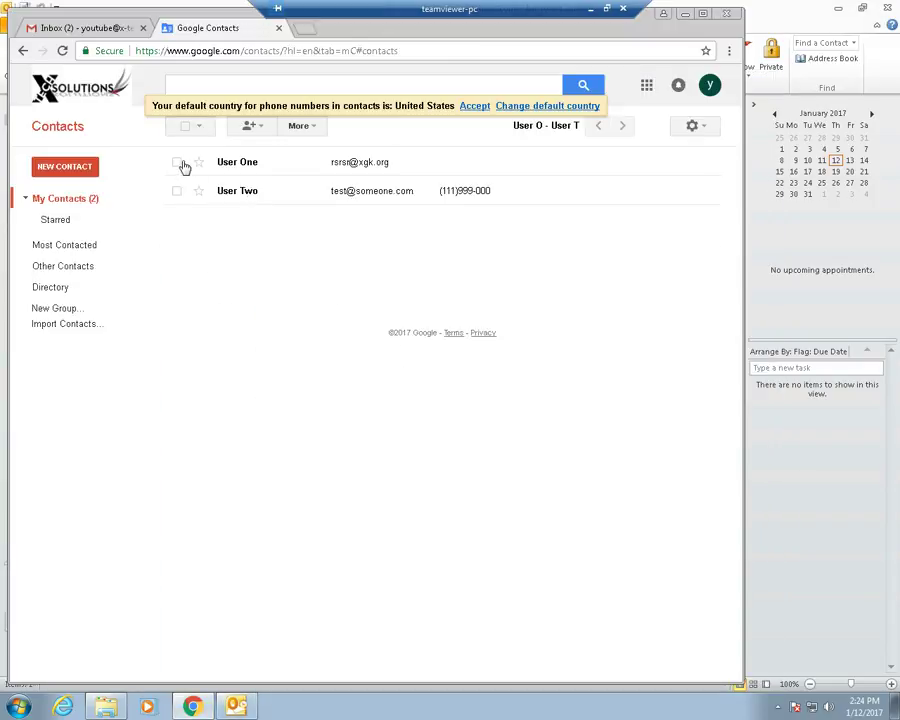
left_click(177, 163)
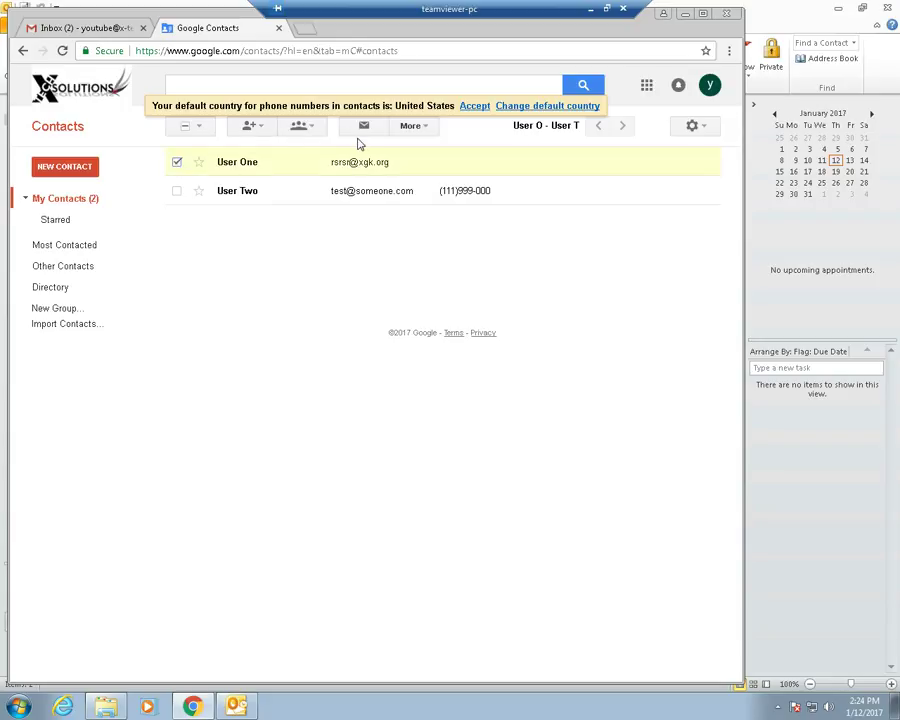
left_click(426, 127)
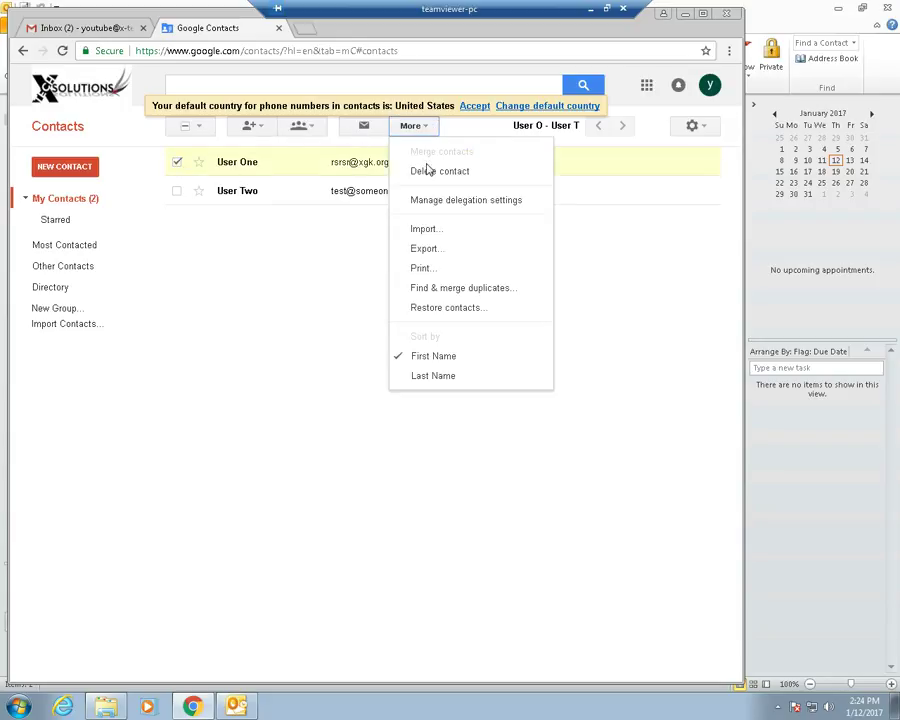
left_click(428, 172)
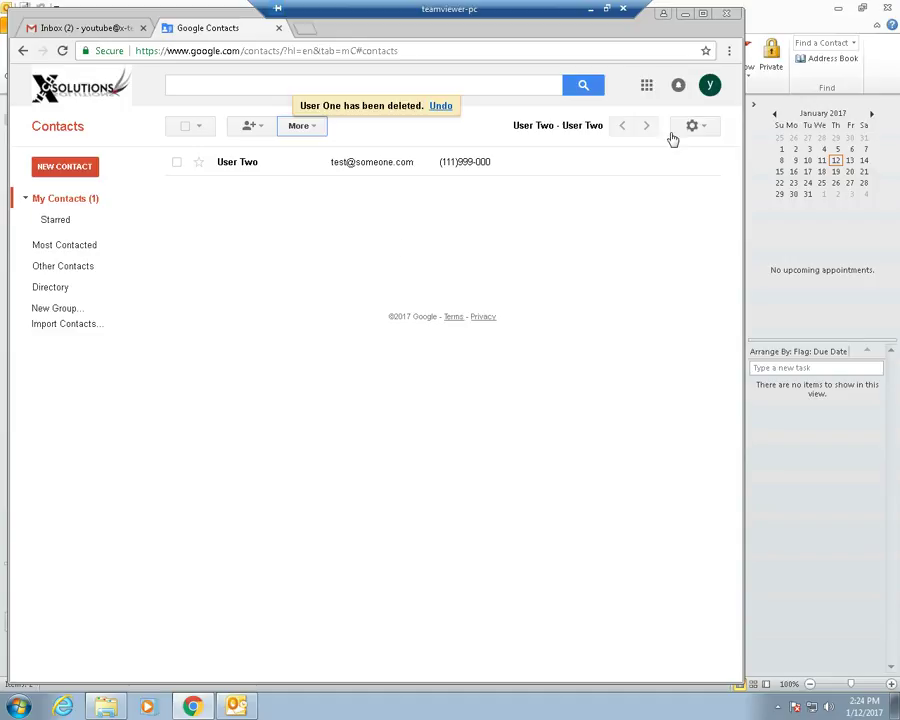
Re-sync Google Contacts from the tray icon's sync status, overwriting Outlook's contacts with Google data.
left_click(686, 12)
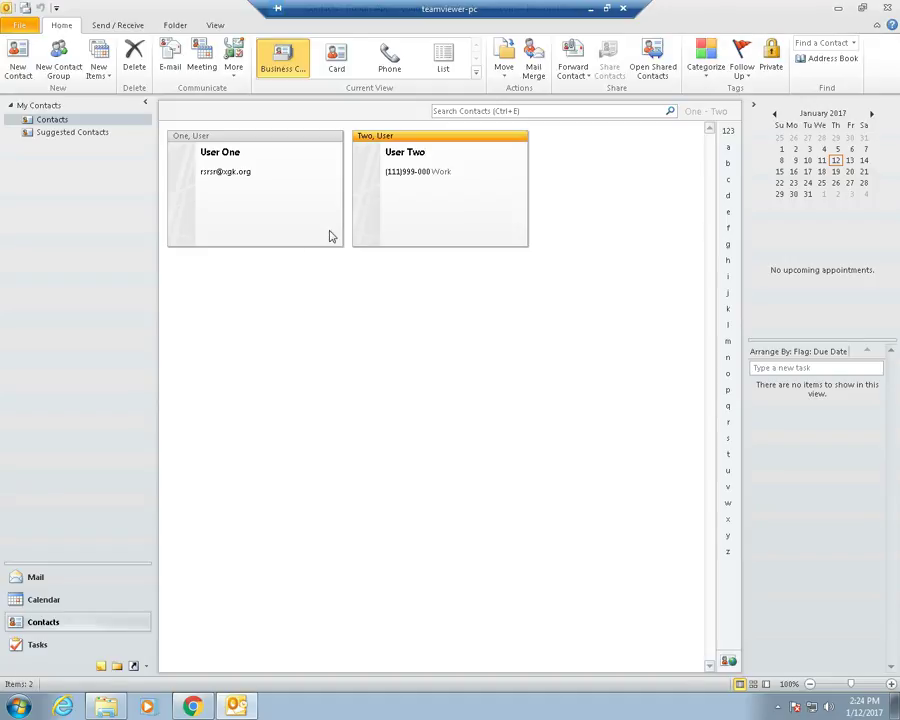
left_click(58, 576)
left_click(44, 621)
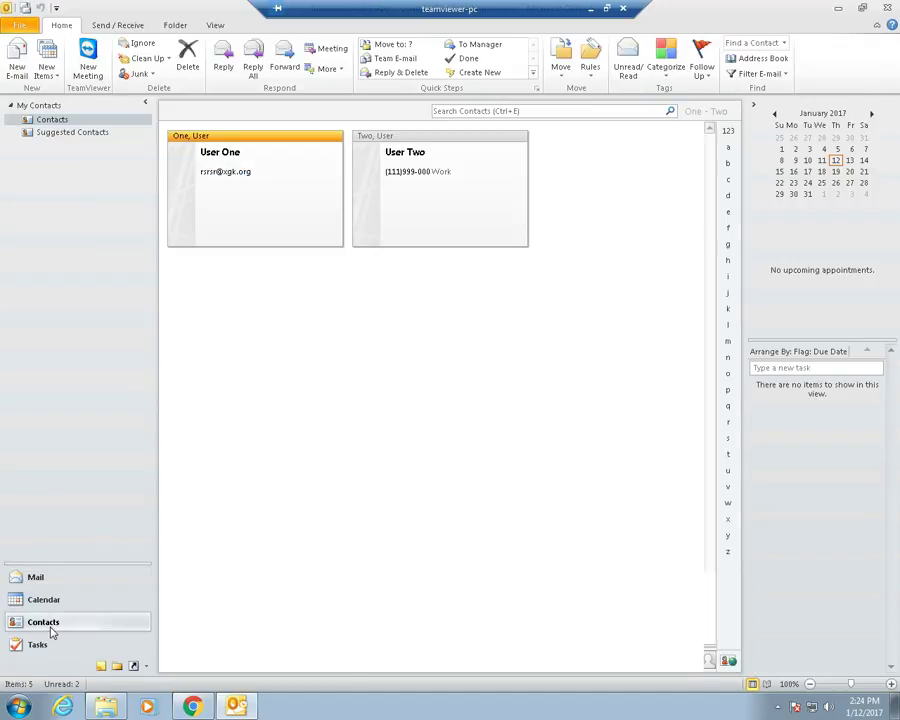
left_click(778, 709)
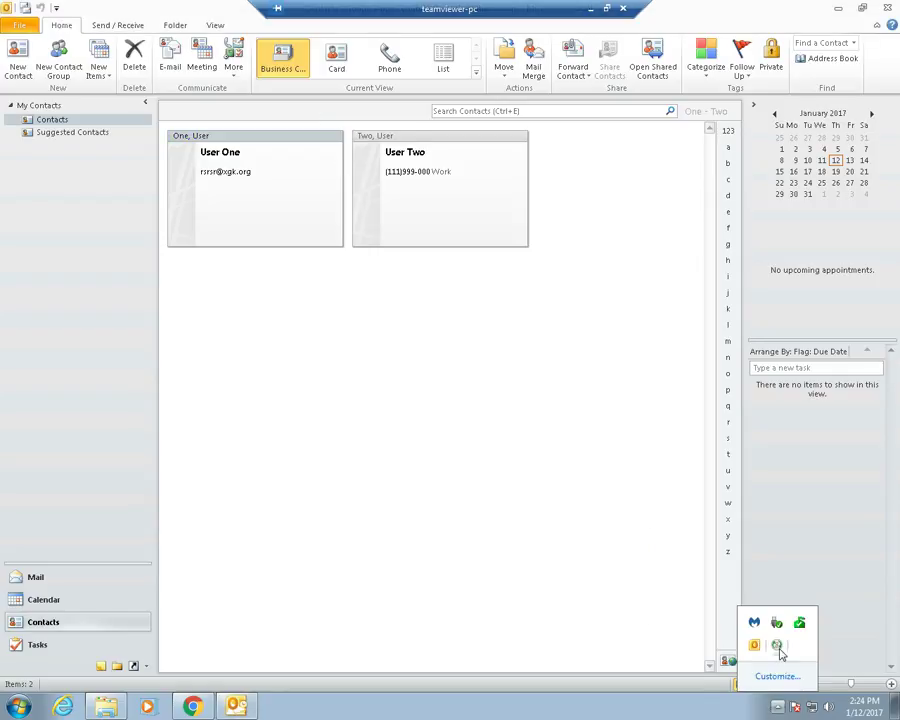
right_click(780, 649)
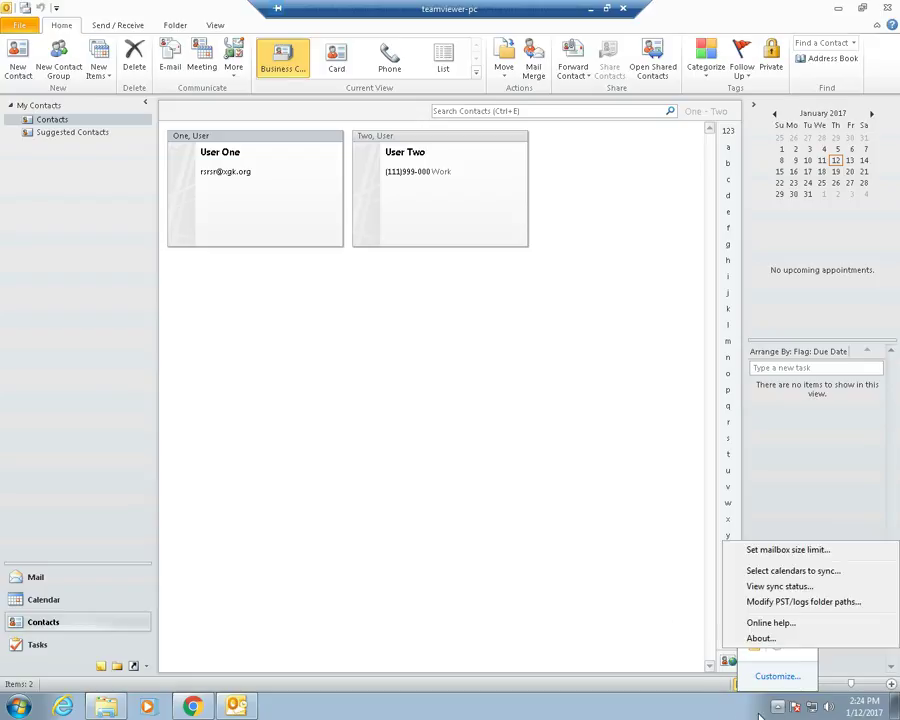
left_click(756, 666)
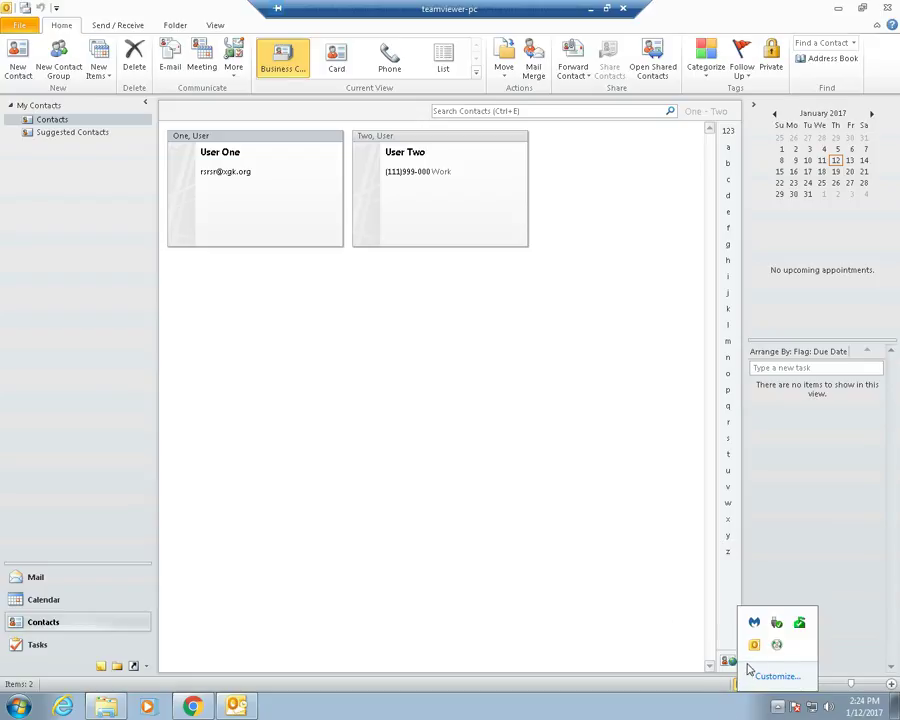
right_click(776, 645)
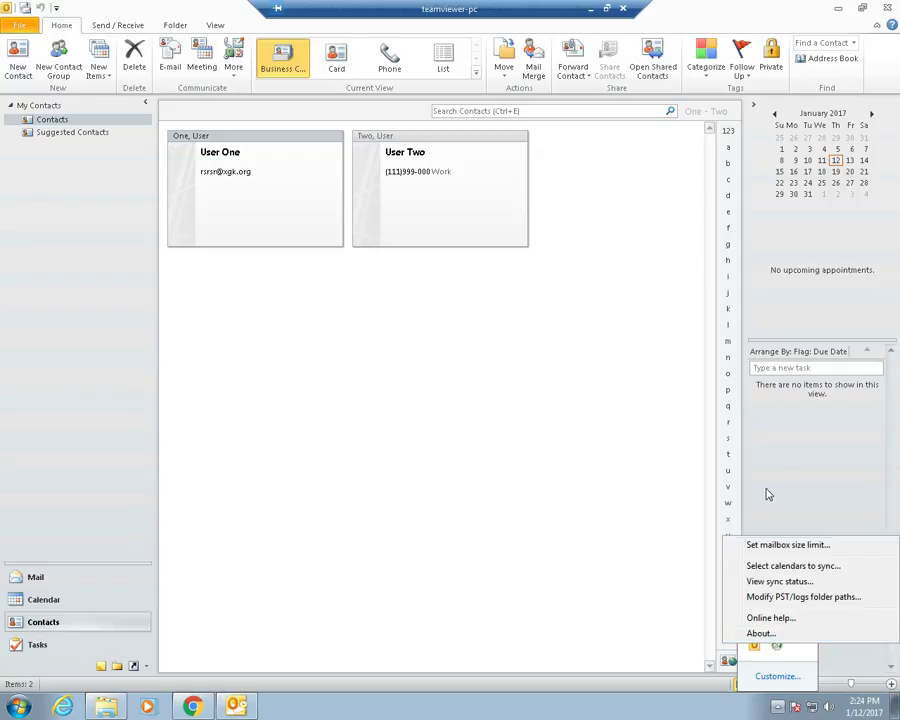
left_click(769, 582)
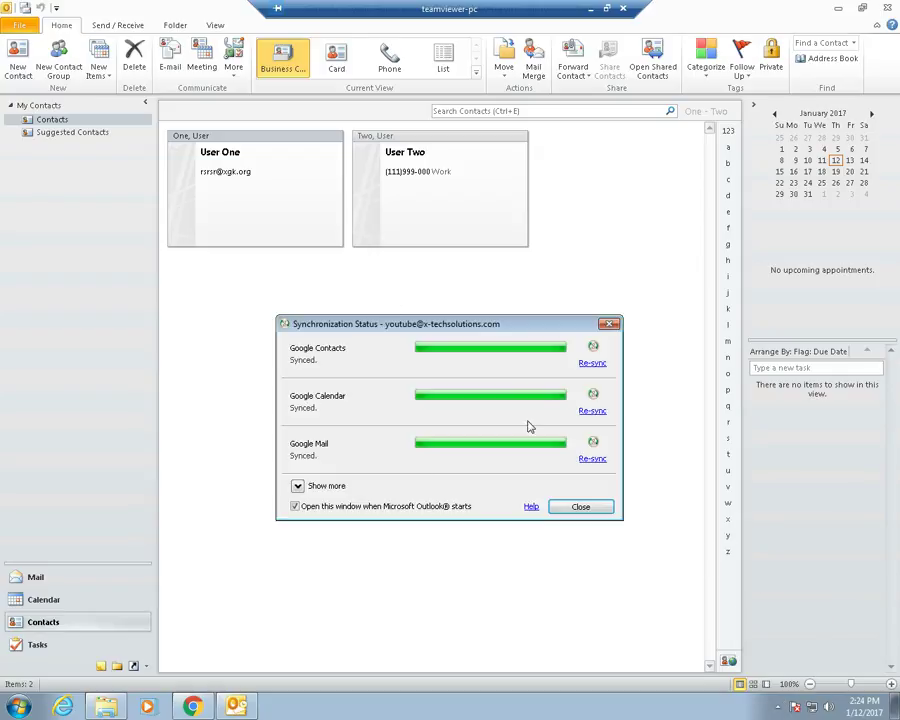
left_click(592, 363)
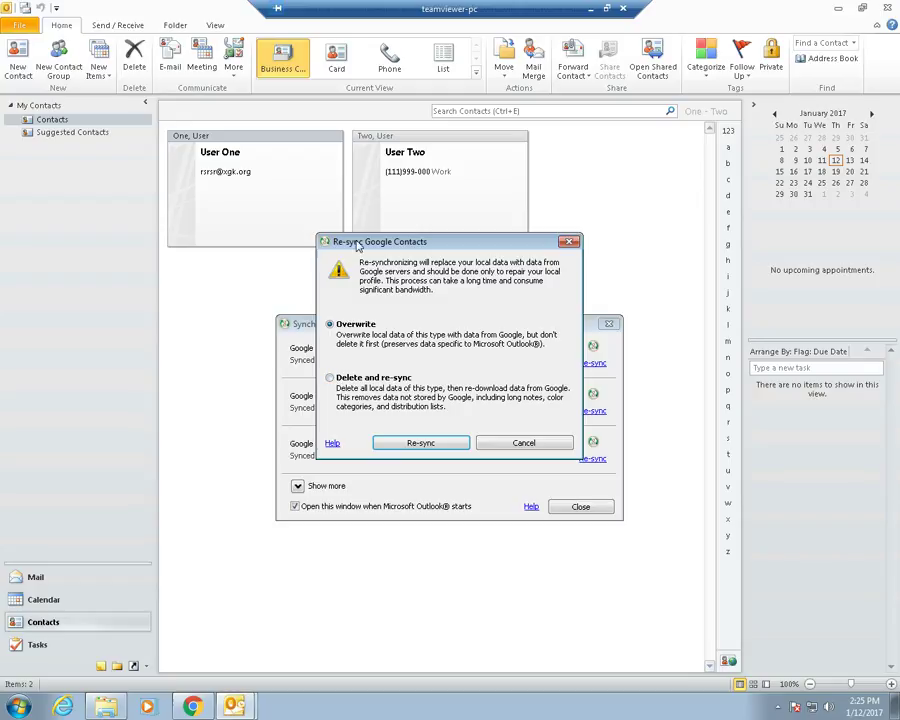
left_click(424, 446)
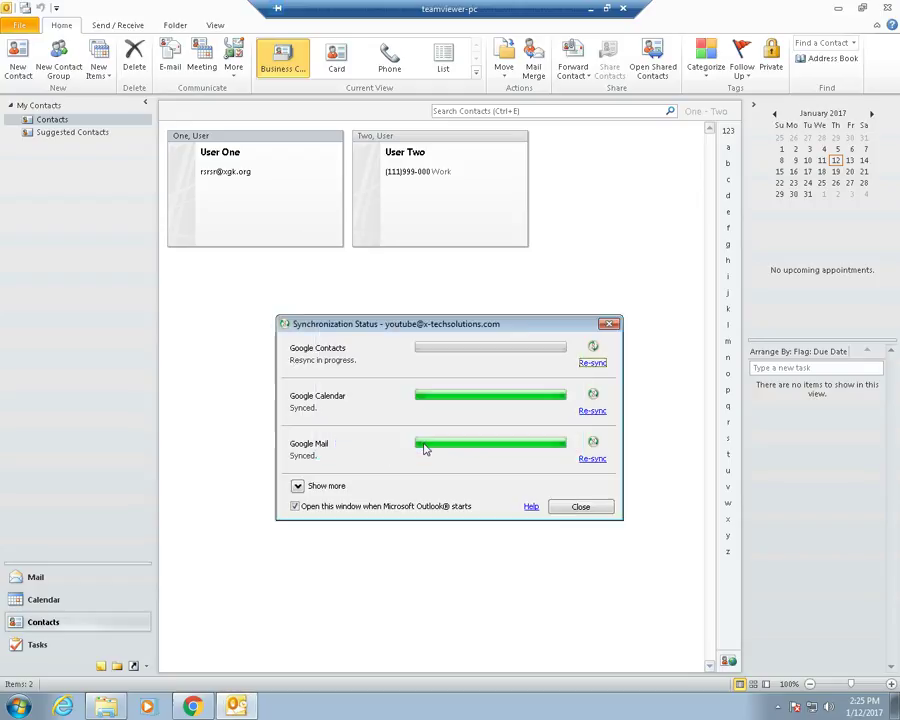
Delete User Two from its Outlook contact form and confirm Google Contacts is now empty.
left_click(581, 507)
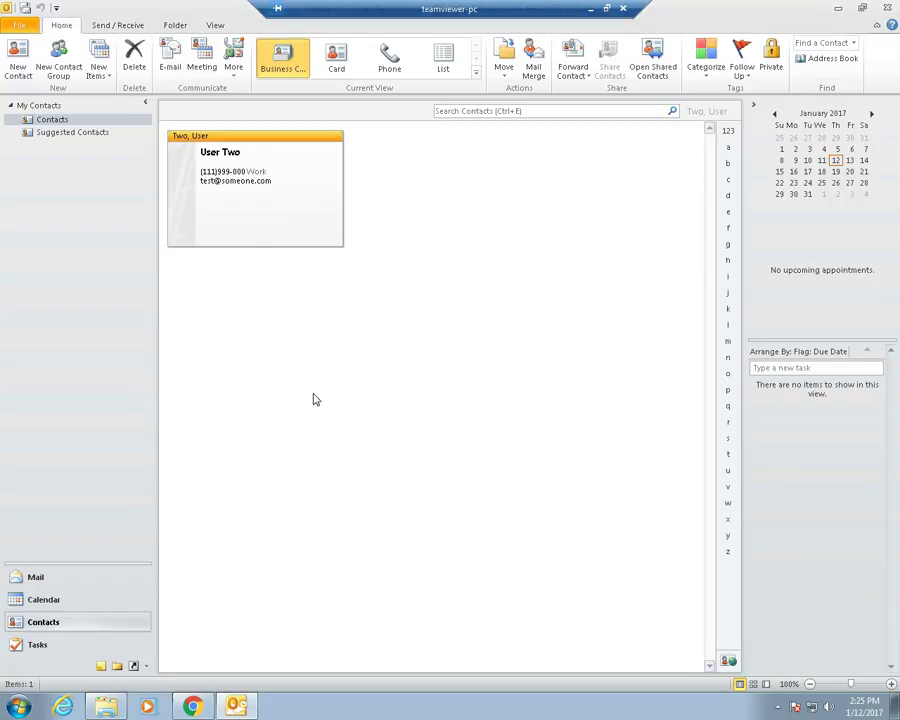
double_click(246, 221)
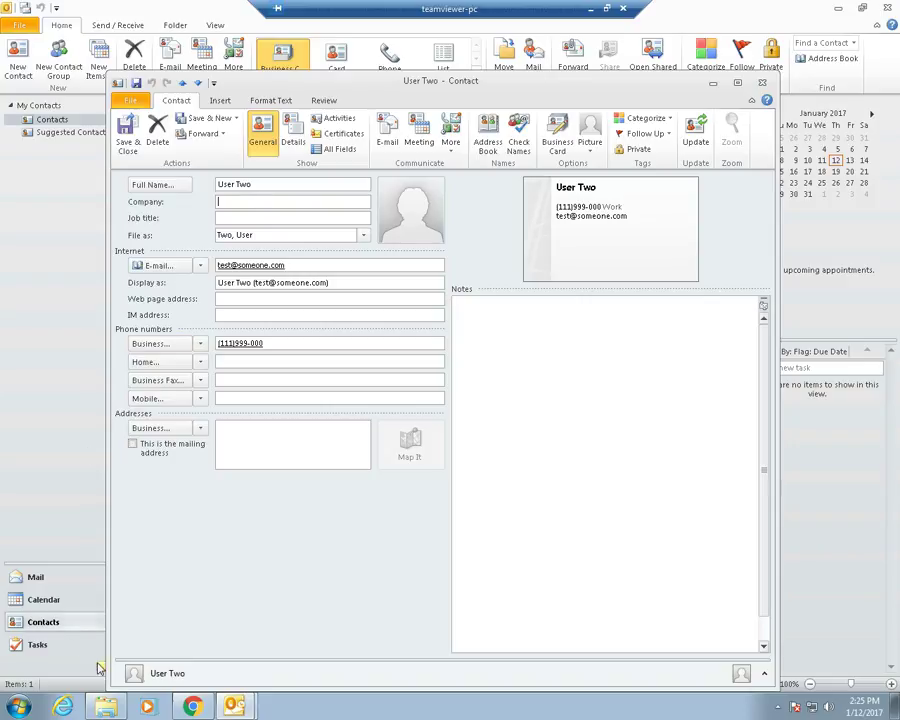
left_click(192, 706)
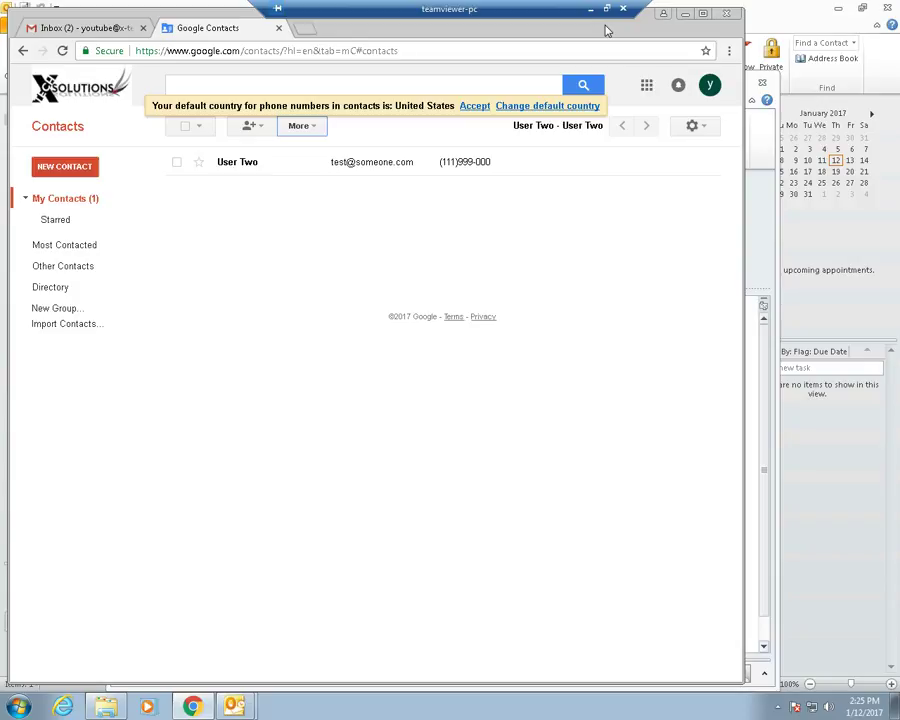
left_click(750, 28)
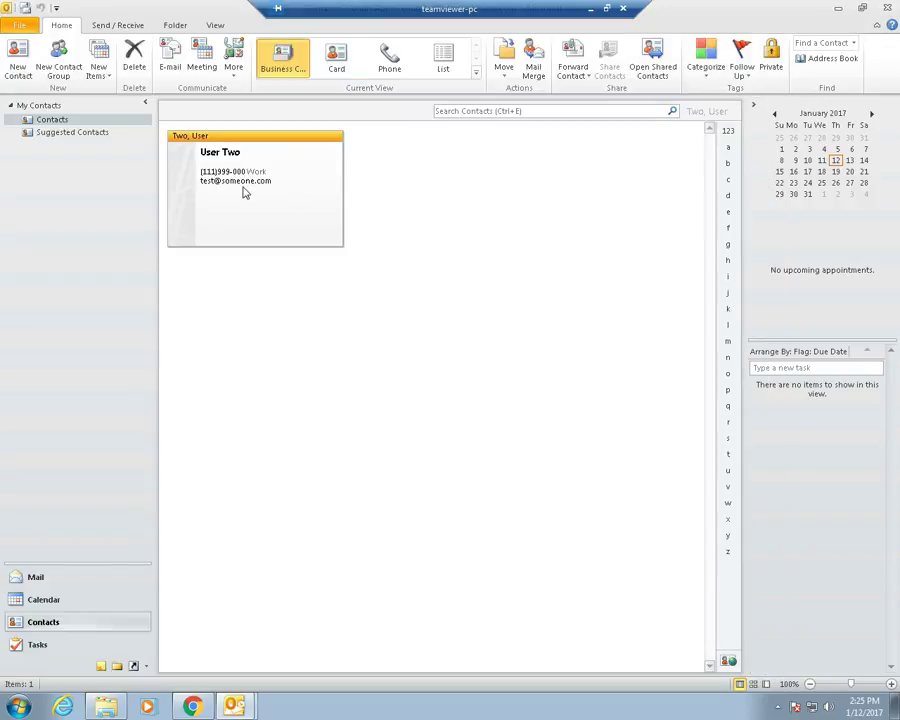
double_click(280, 238)
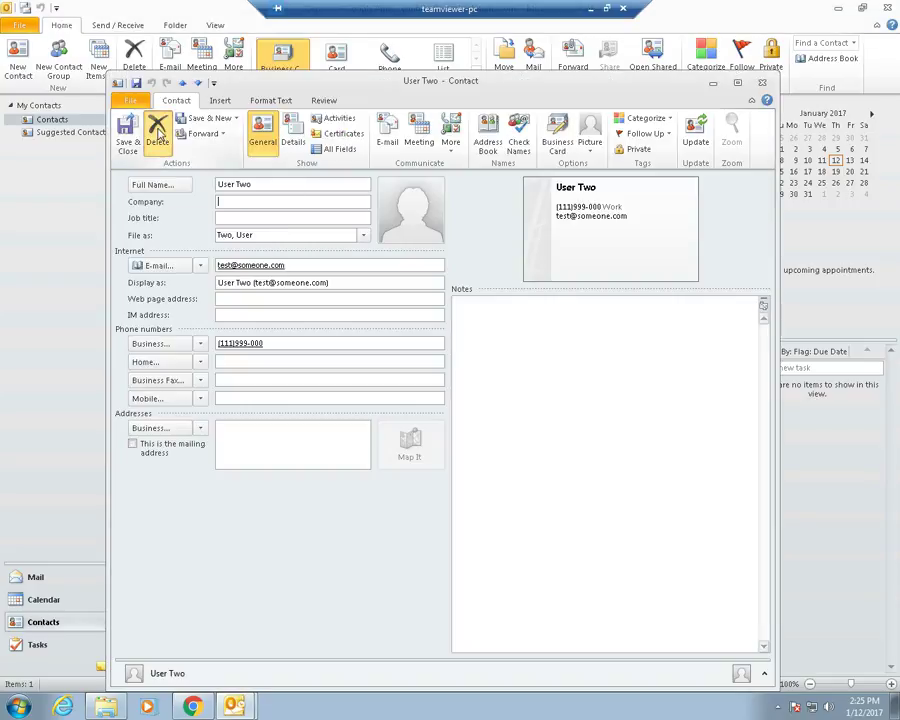
left_click(158, 135)
left_click(193, 707)
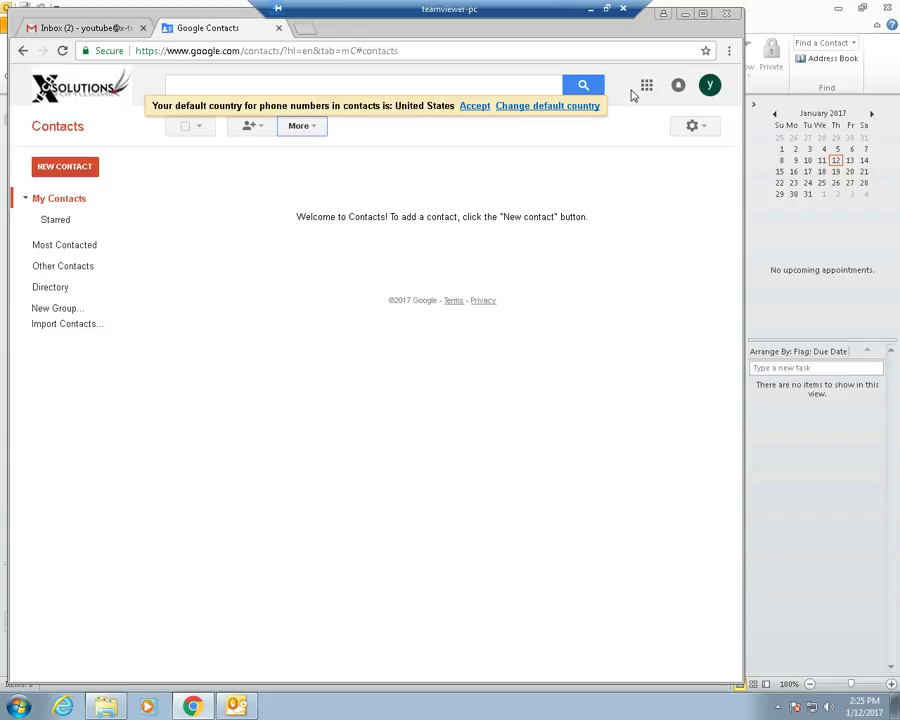
Look over the Google account details from the Google Contacts page.
left_click(687, 15)
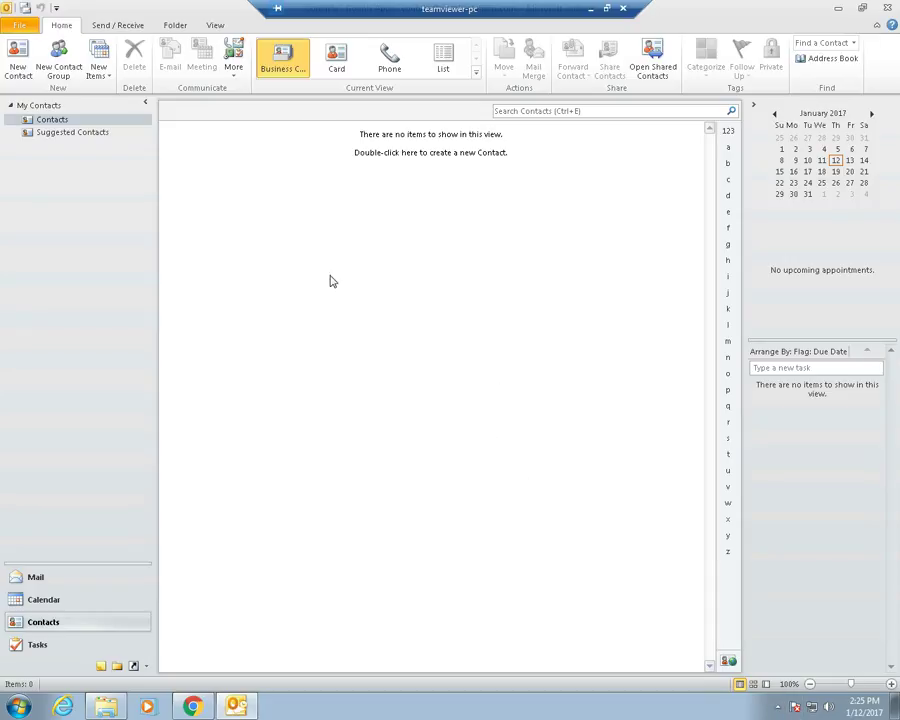
key("alt+Tab")
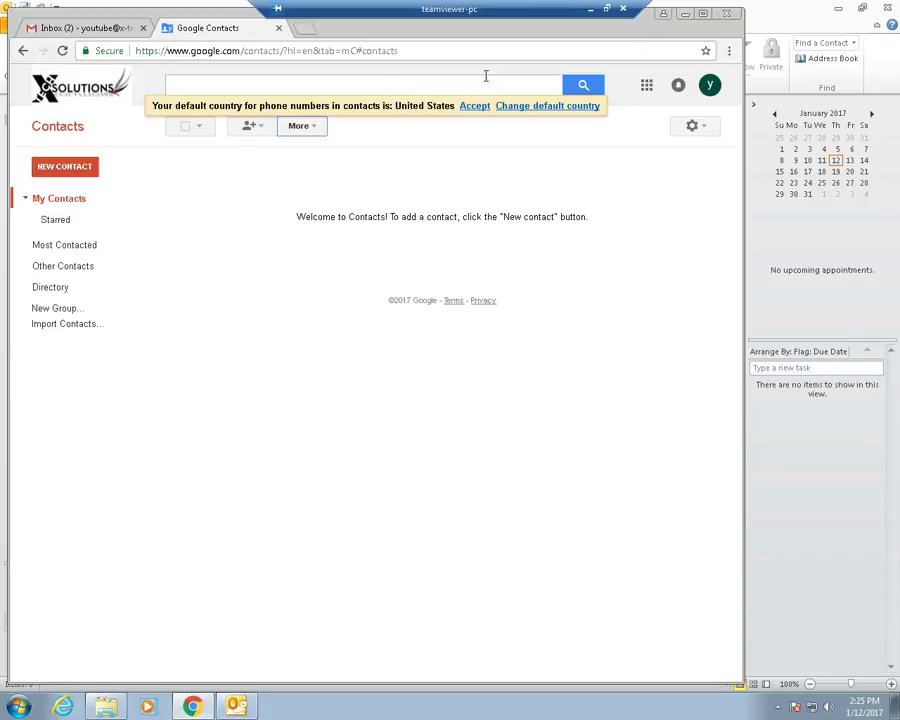
left_click(707, 87)
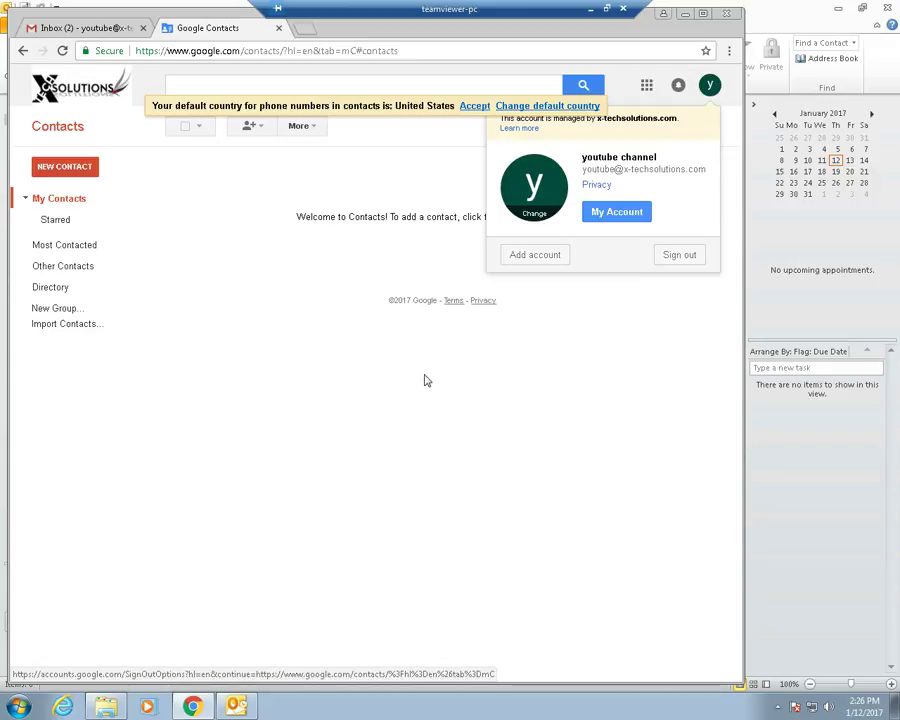
left_click(573, 376)
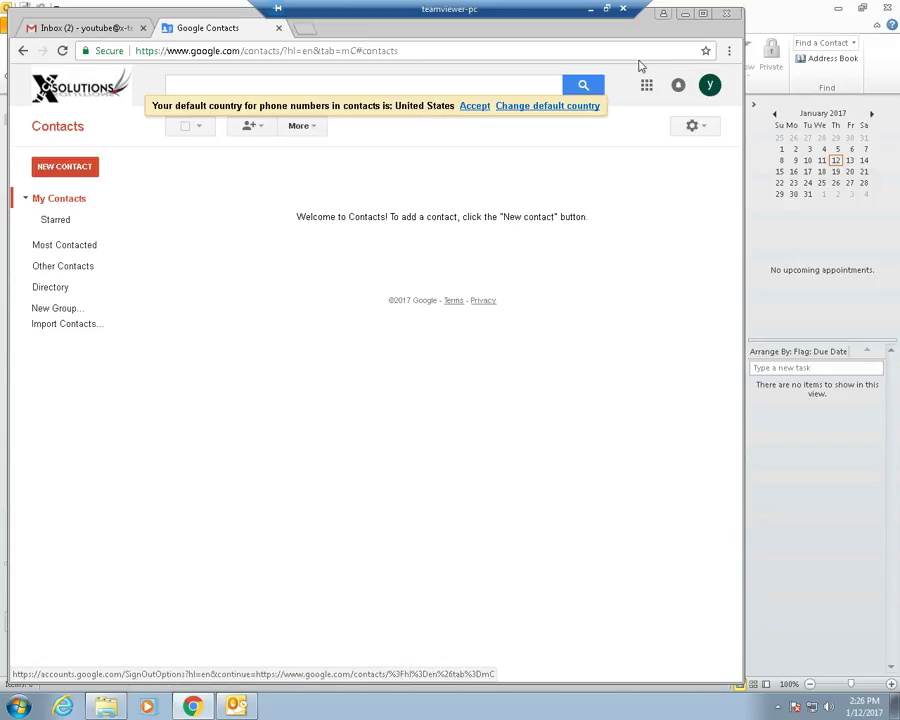
View Outlook's synced calendar for Thursday, January 12, 2017, with no appointments.
left_click(684, 14)
left_click(42, 600)
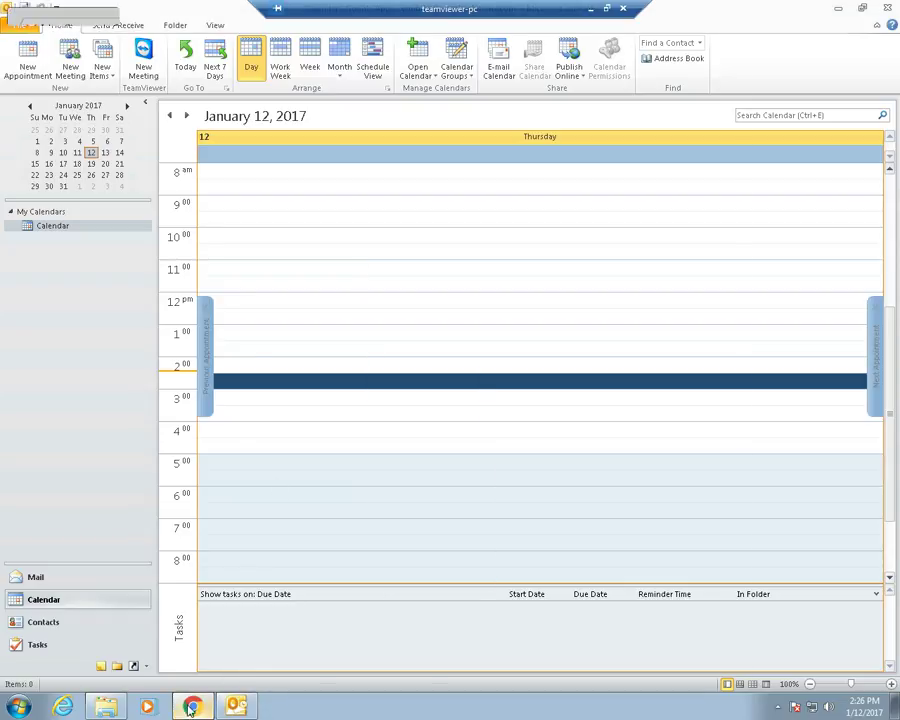
left_click(189, 707)
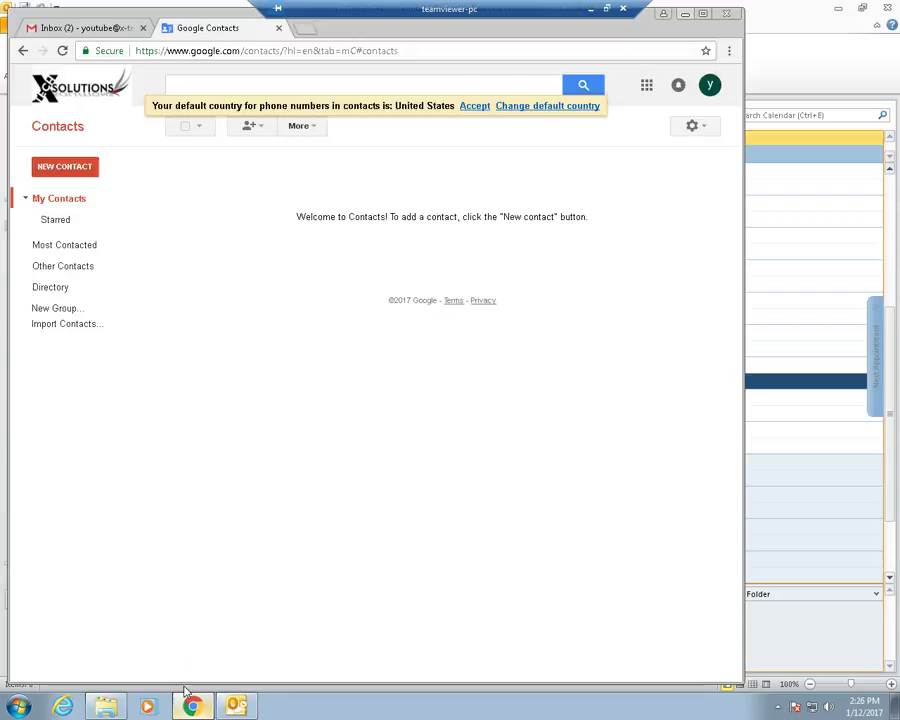
left_click(763, 20)
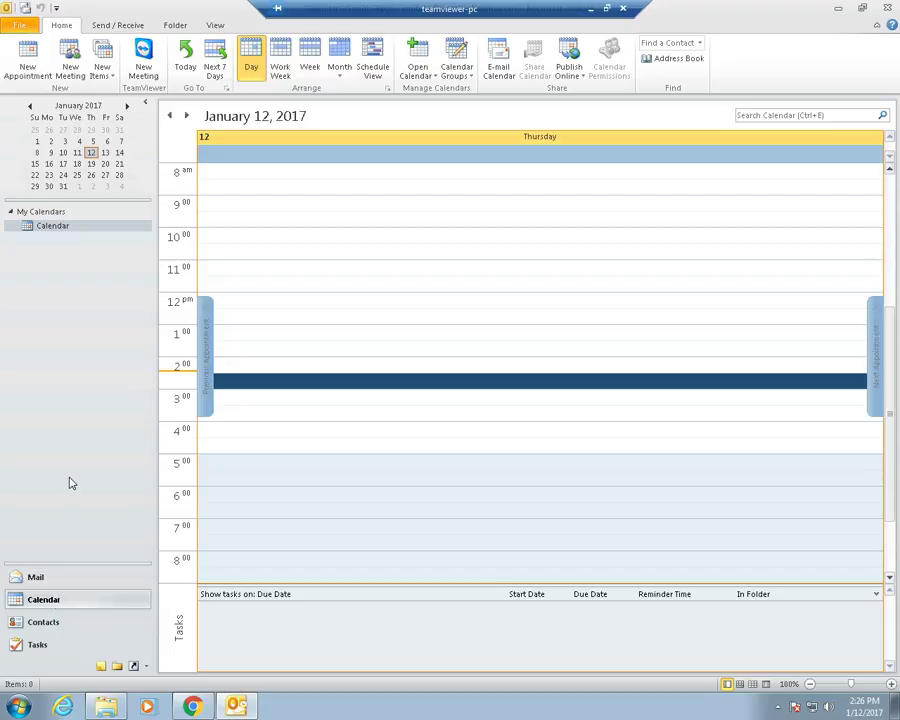
left_click(35, 577)
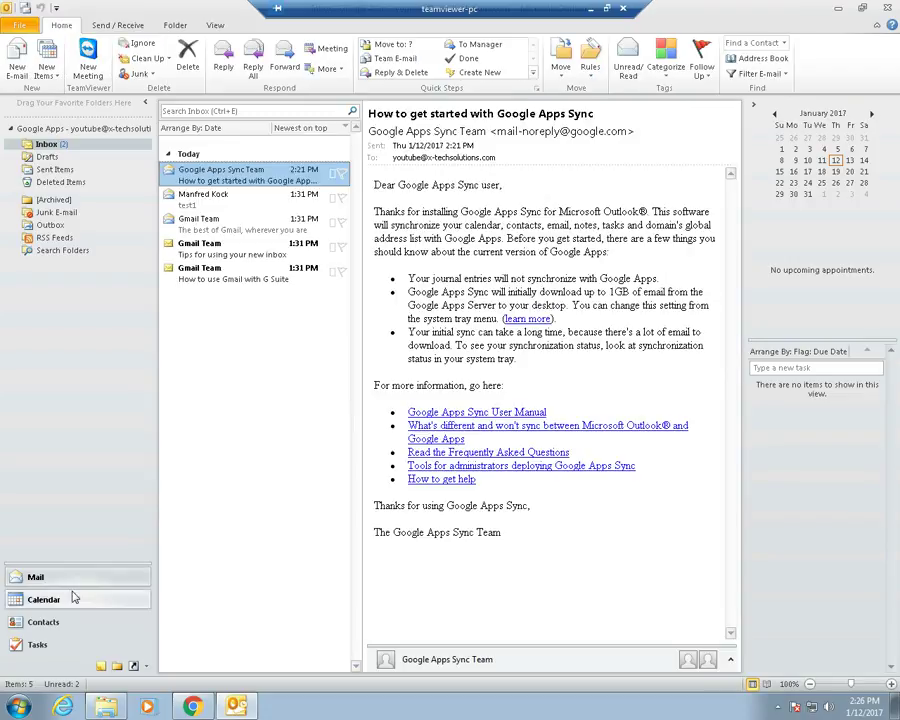
left_click(571, 375)
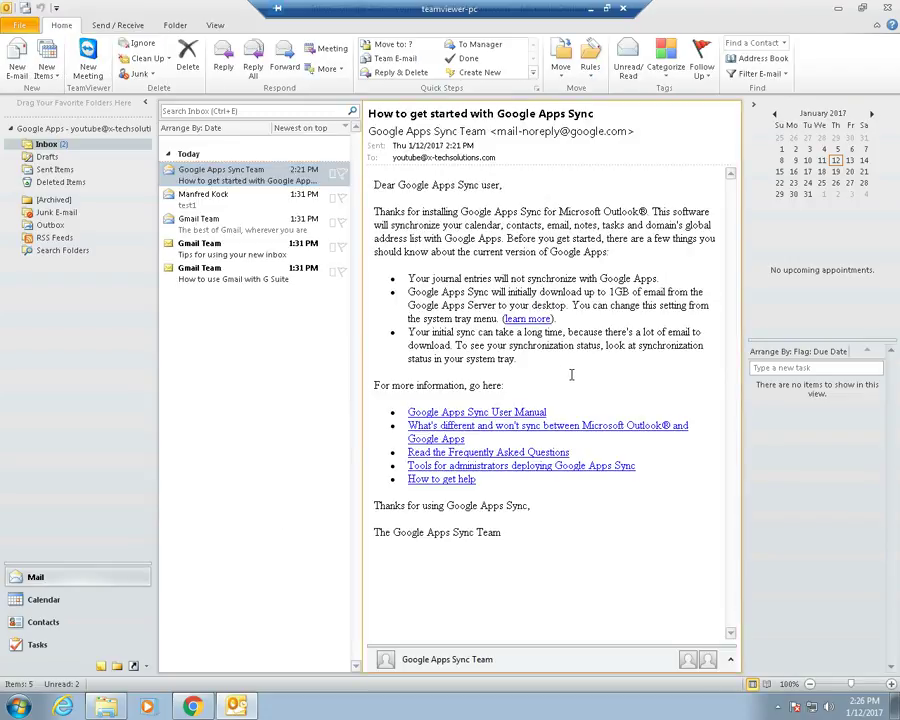